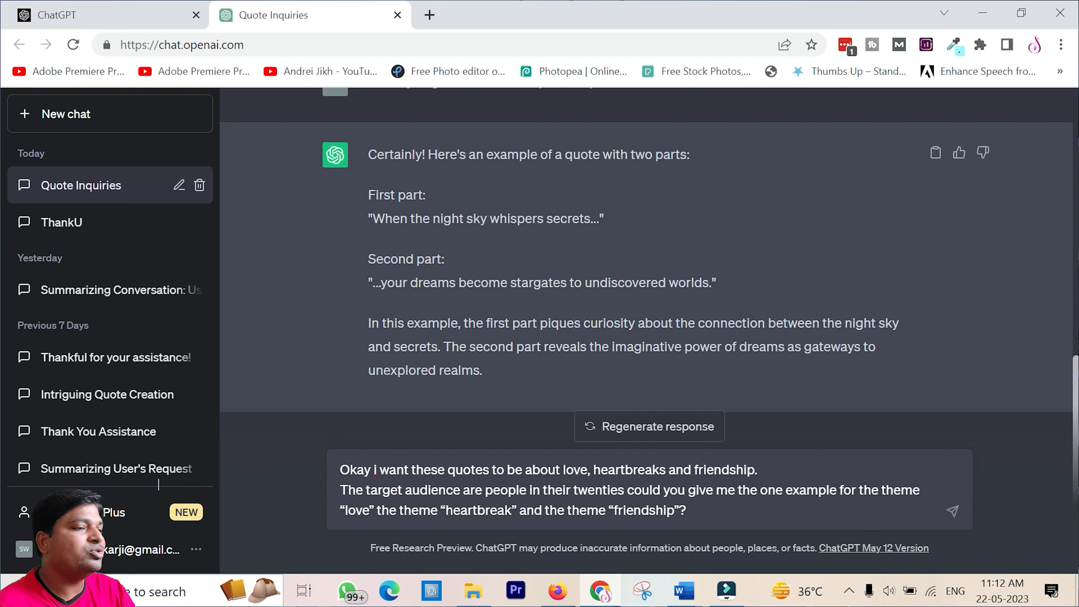
Step: Submit the drafted prompt asking for one love, one heartbreak and one friendship quote example aimed at people in their twenties
left_click_drag(500, 490, 663, 490)
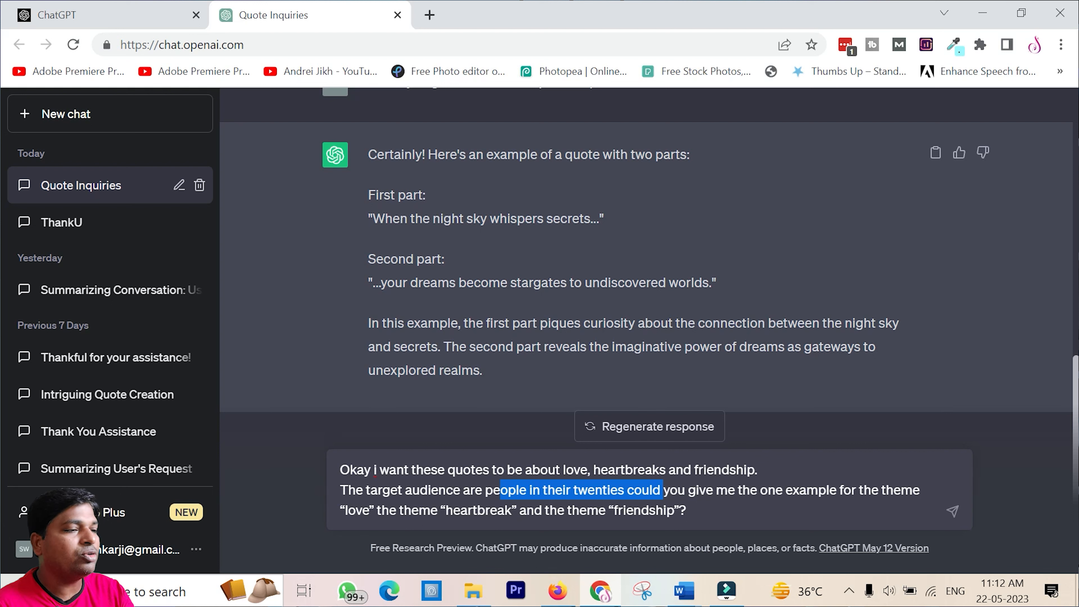
left_click_drag(662, 490, 649, 510)
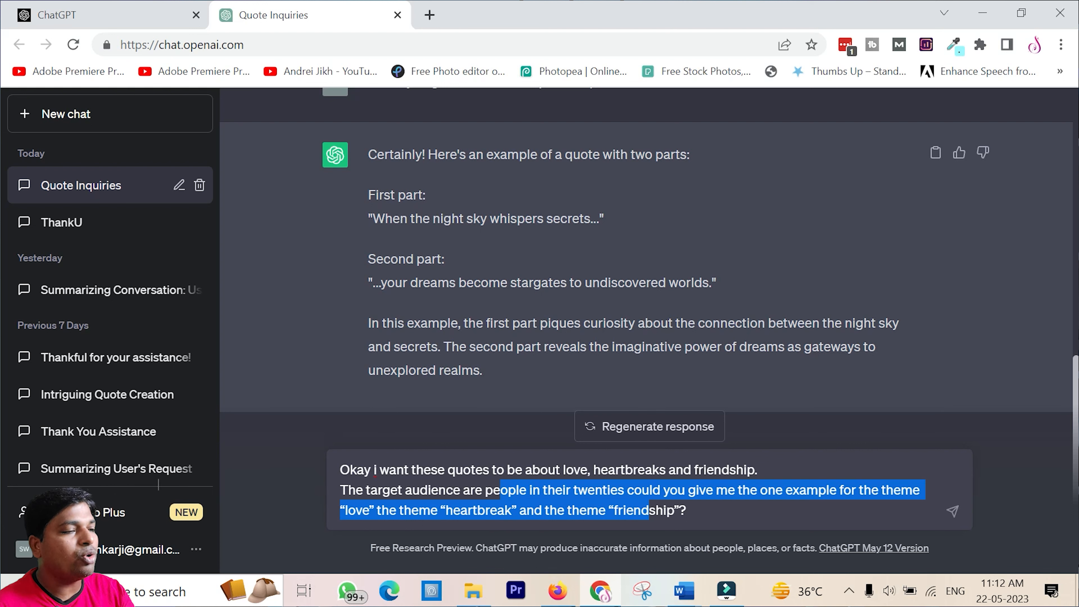
left_click(687, 510)
key("Return")
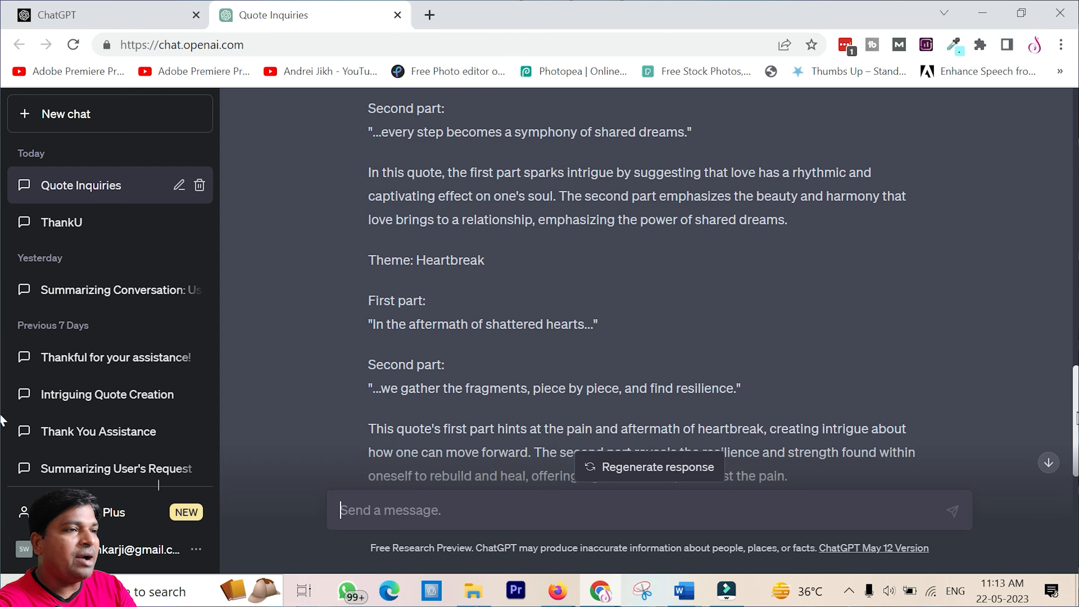
Step: Review the generated two-part quote examples for the love, heartbreak and friendship themes
left_click_drag(1076, 413, 1067, 377)
left_click(457, 155)
left_click_drag(457, 160, 368, 157)
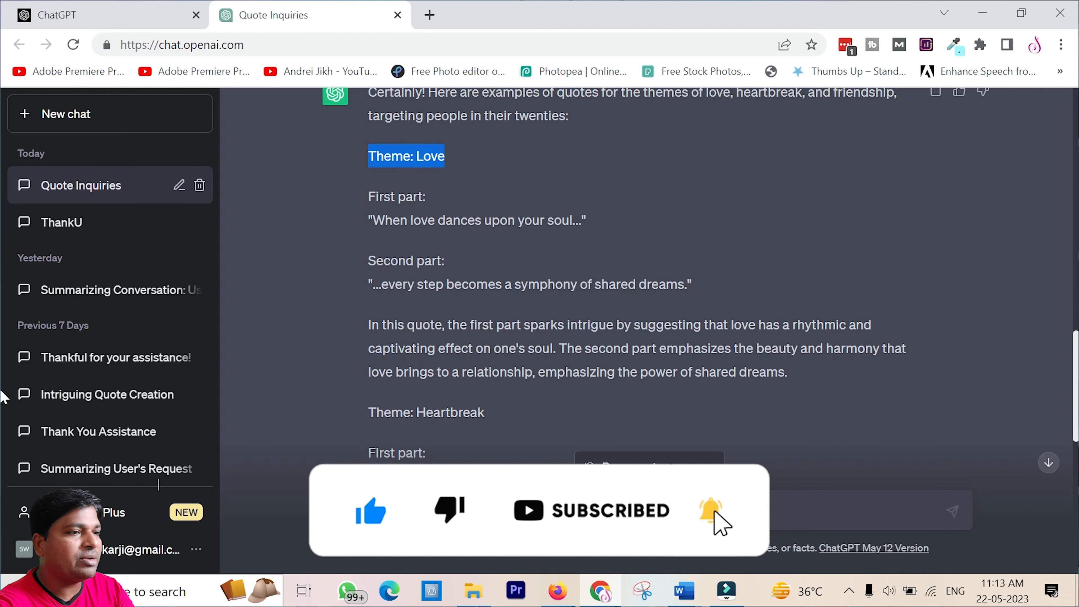
left_click_drag(1077, 391, 1077, 403)
left_click_drag(536, 362, 361, 360)
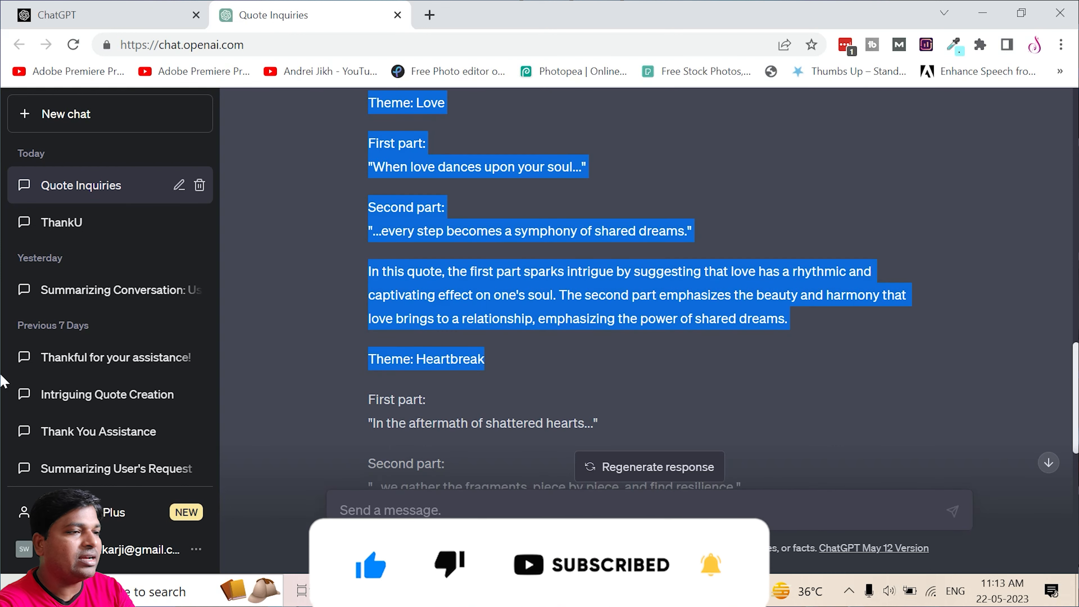
scroll(654, 421, "down", 6)
left_click_drag(526, 336, 368, 333)
scroll(850, 342, "down", 5)
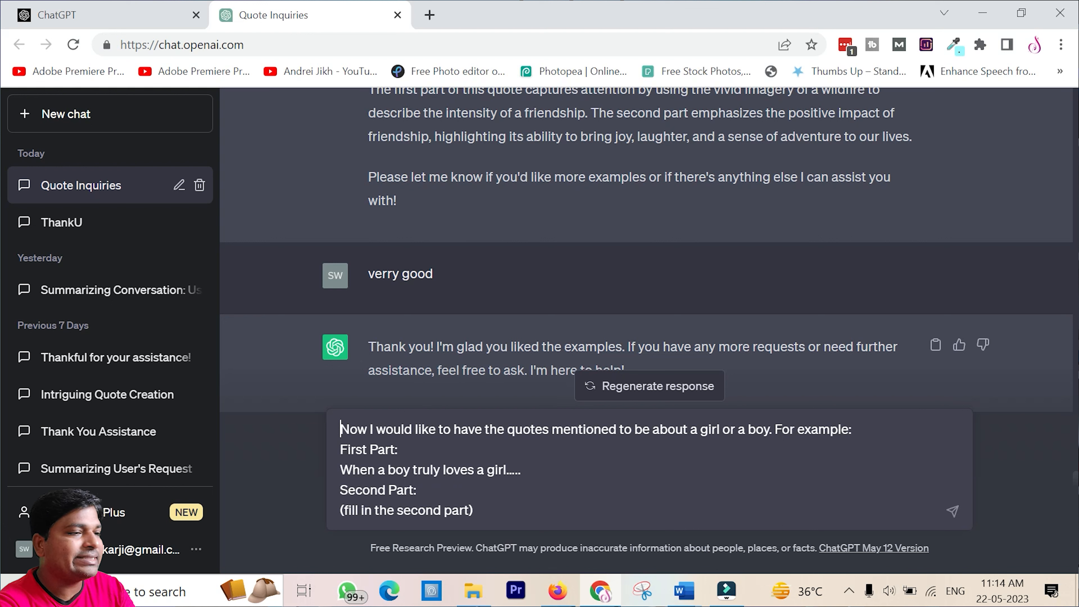
Step: Submit the drafted prompt asking for quotes about a girl or a boy, with the example first part "When a boy truly loves a girl....."
left_click_drag(699, 429, 769, 429)
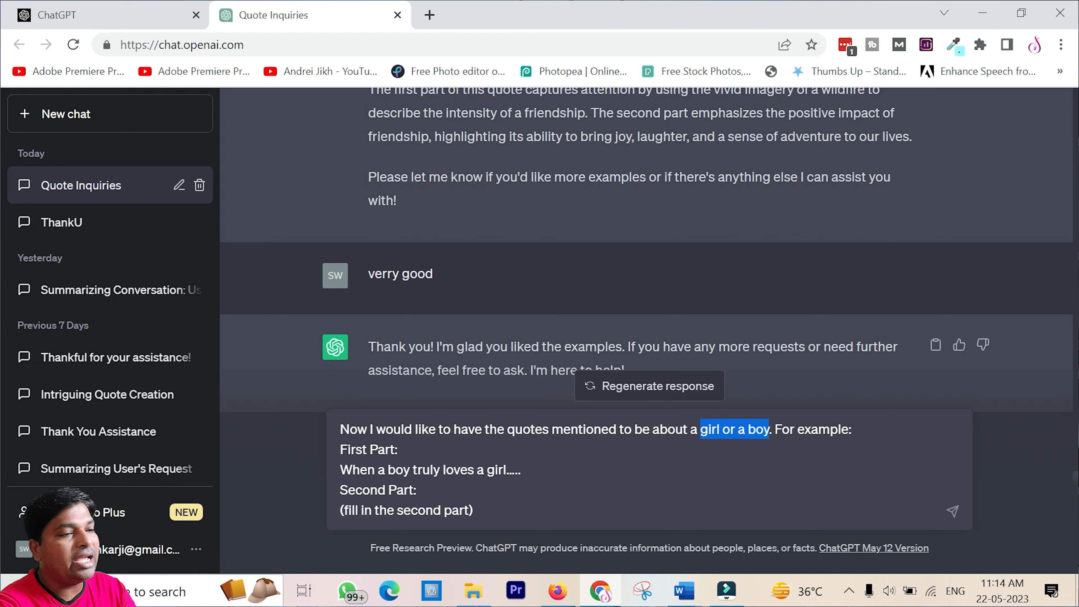
left_click_drag(402, 450, 392, 450)
left_click(474, 510)
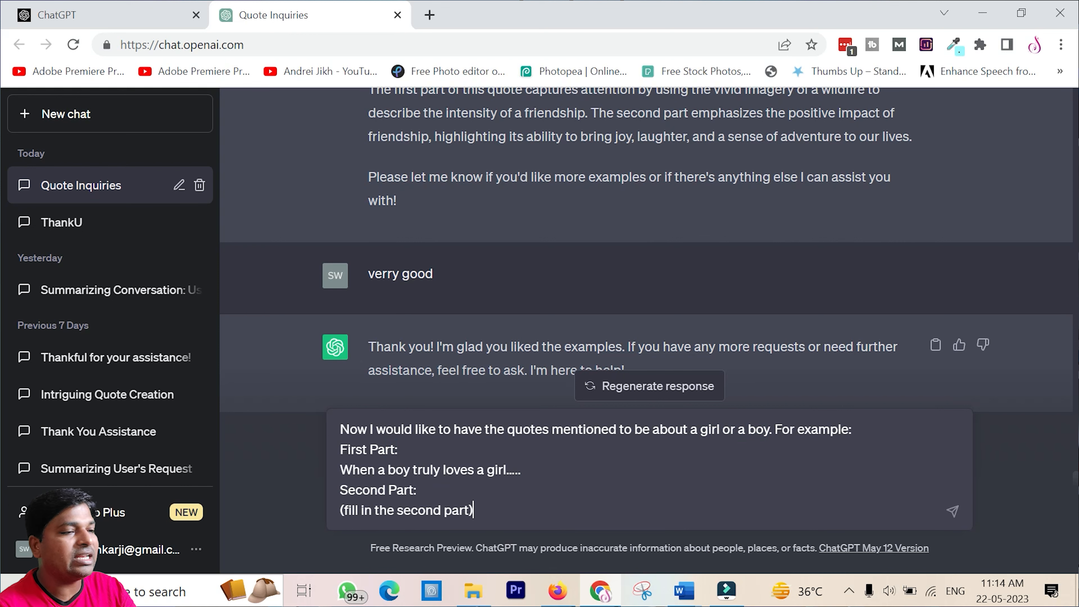
key("Return")
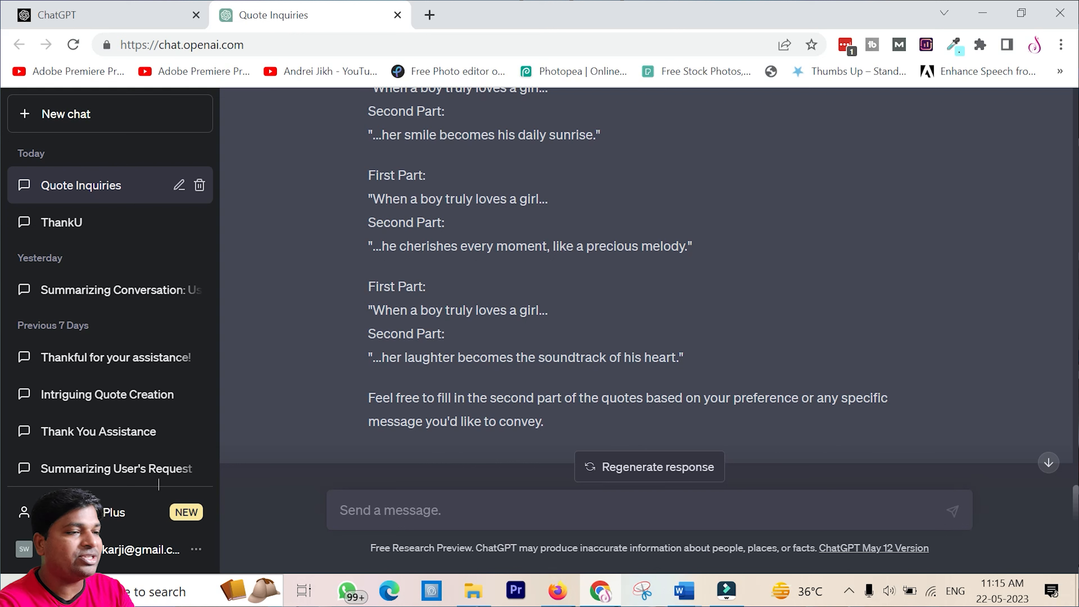
Step: Ask for the quotes to be categorized in Excel style, with a theme column covering girl facts and boy facts
type("now i want to categories them in excel style as shown in following: Theme (you can choose between girl facts, boy facts and friend facts) First Part (here you place first part of the quote) Second Part (here you place second part of the quote)")
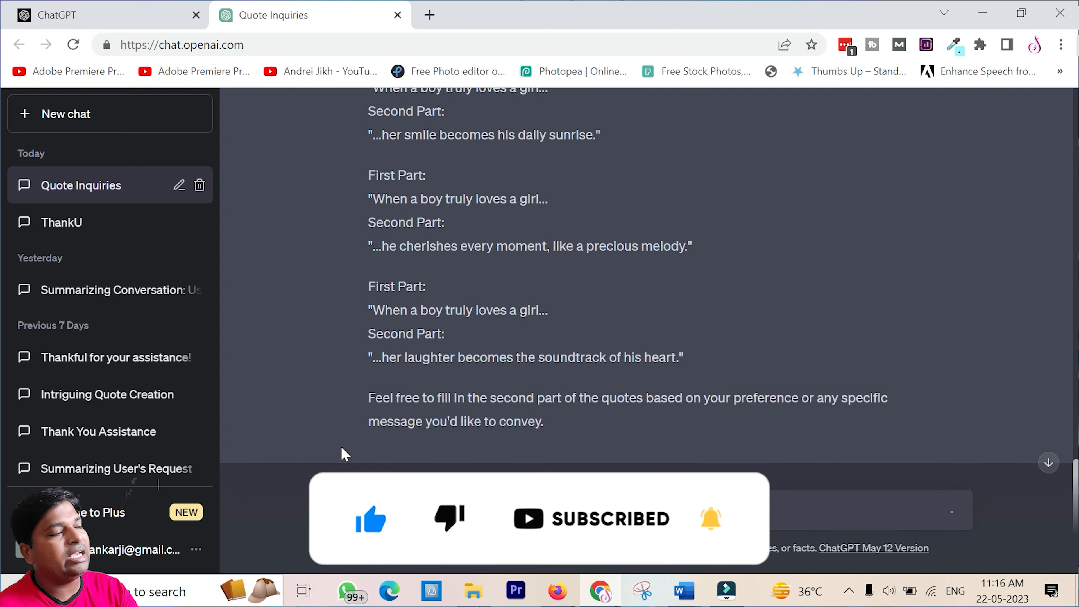
key("Return")
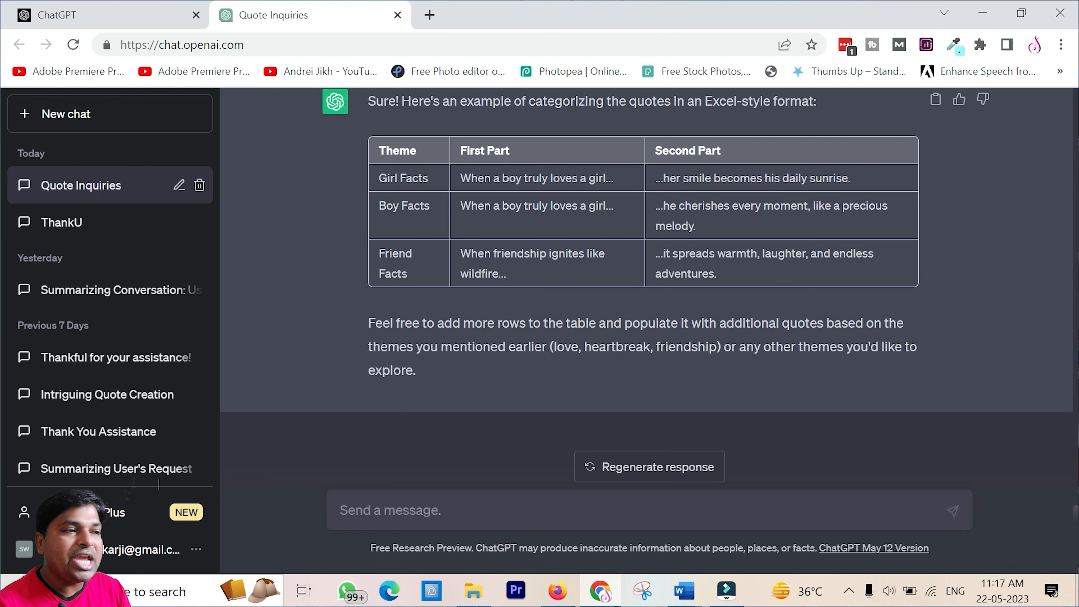
Step: Send the message "now i want total 100 girls facts in same format"
type("no")
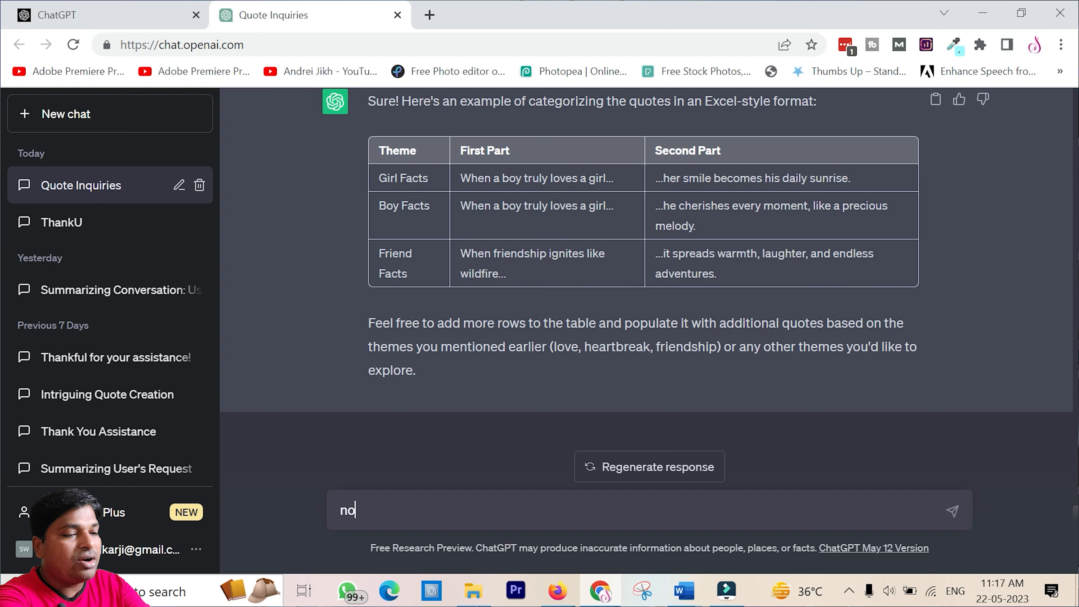
type("w i samt")
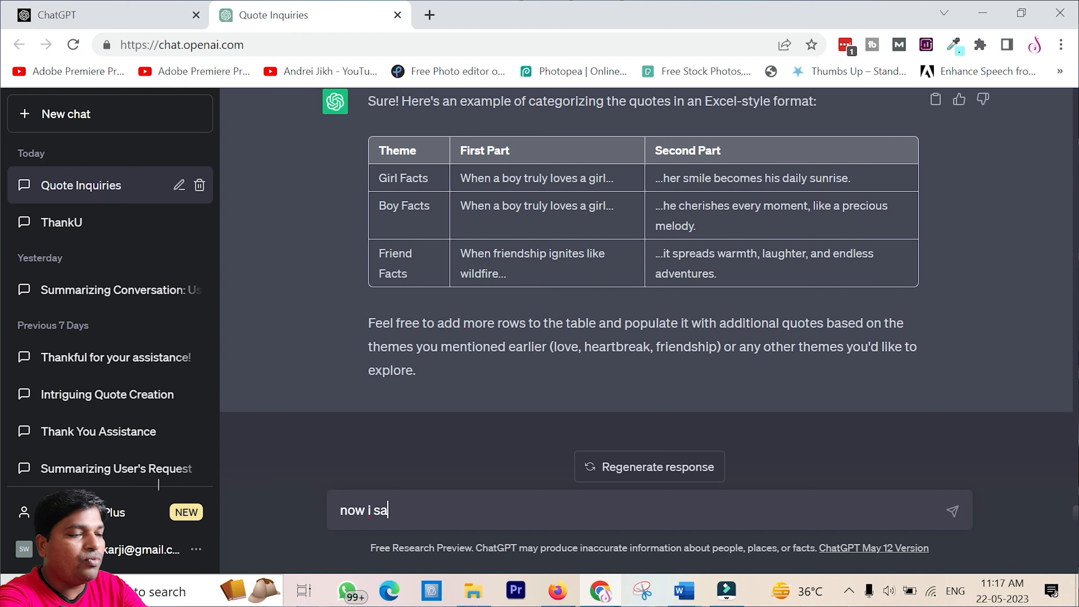
key("BackSpace")
key("BackSpace")
key("BackSpace")
key("BackSpace")
type("want total 100 g")
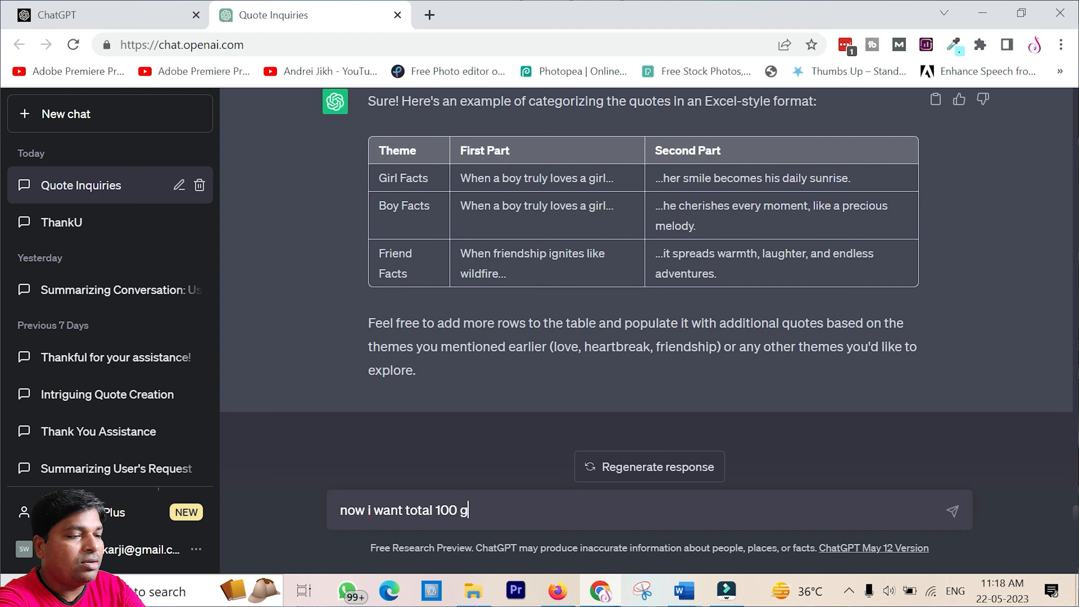
type("irls fac")
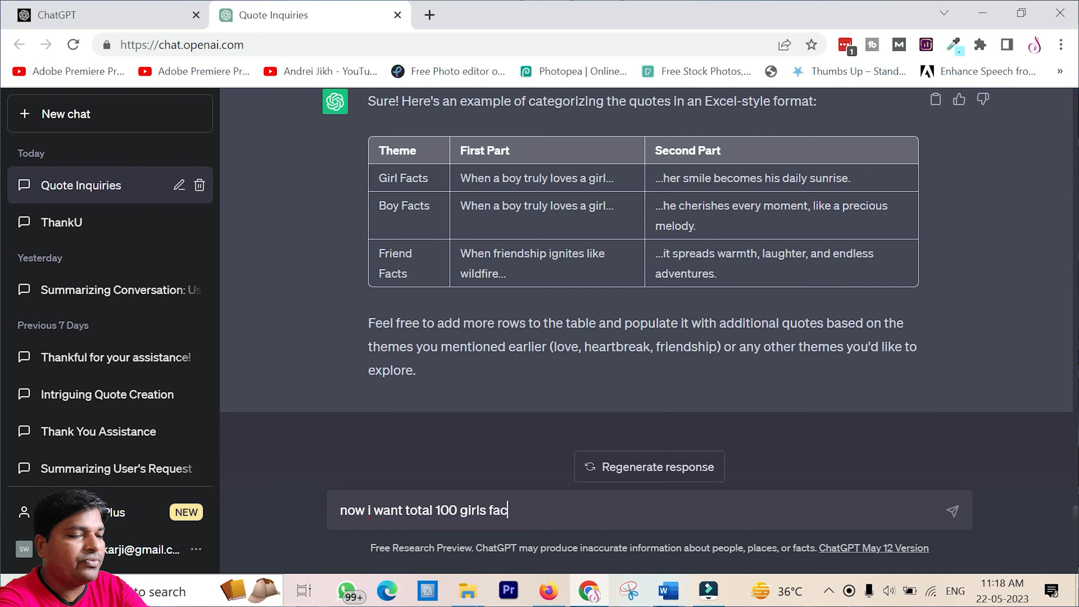
type("ts in same ")
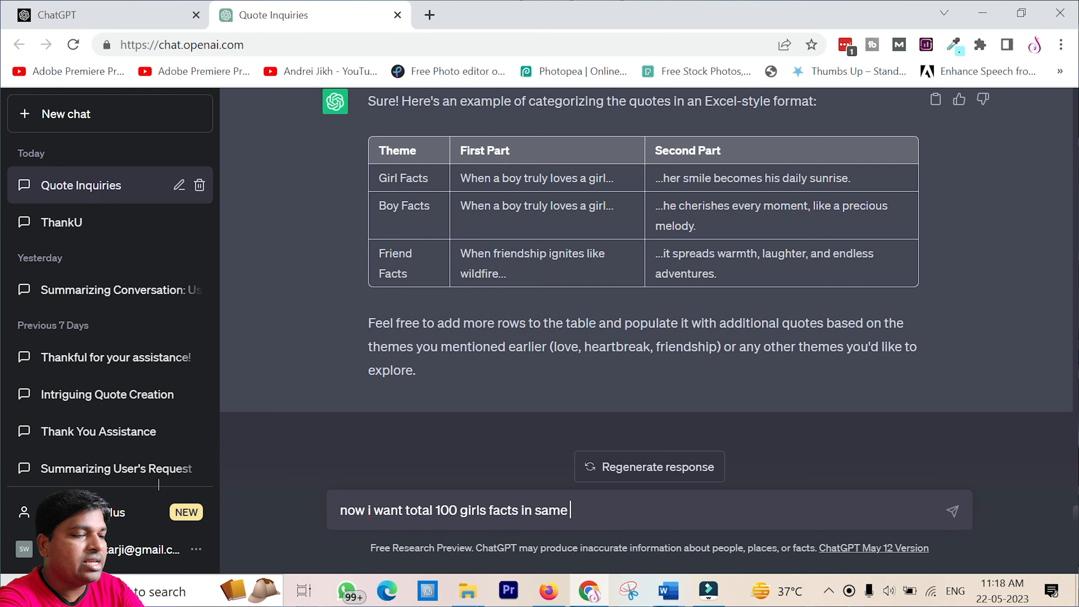
type("format")
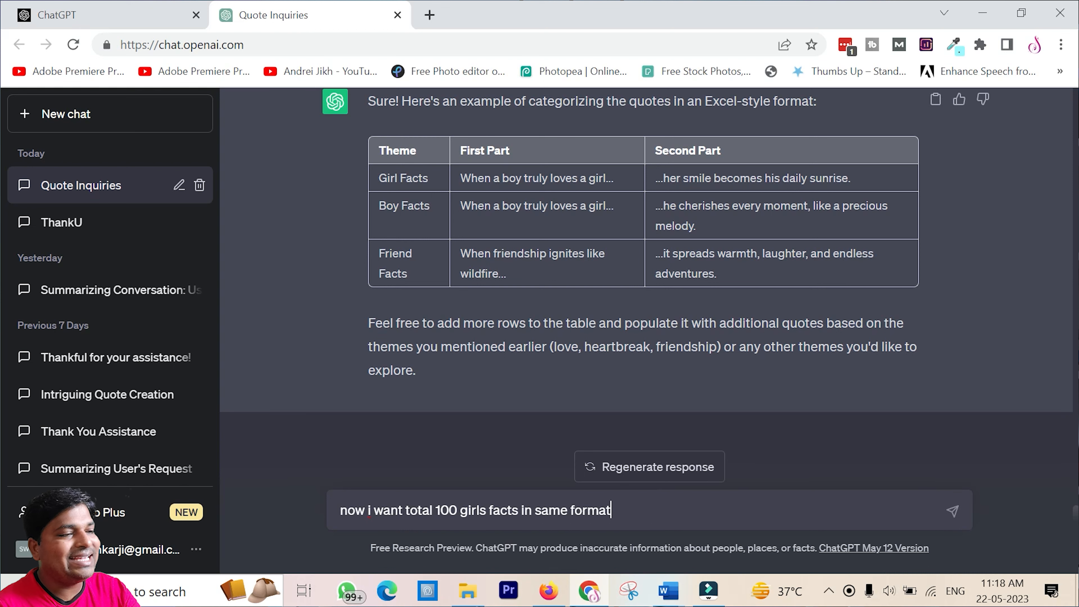
key("Return")
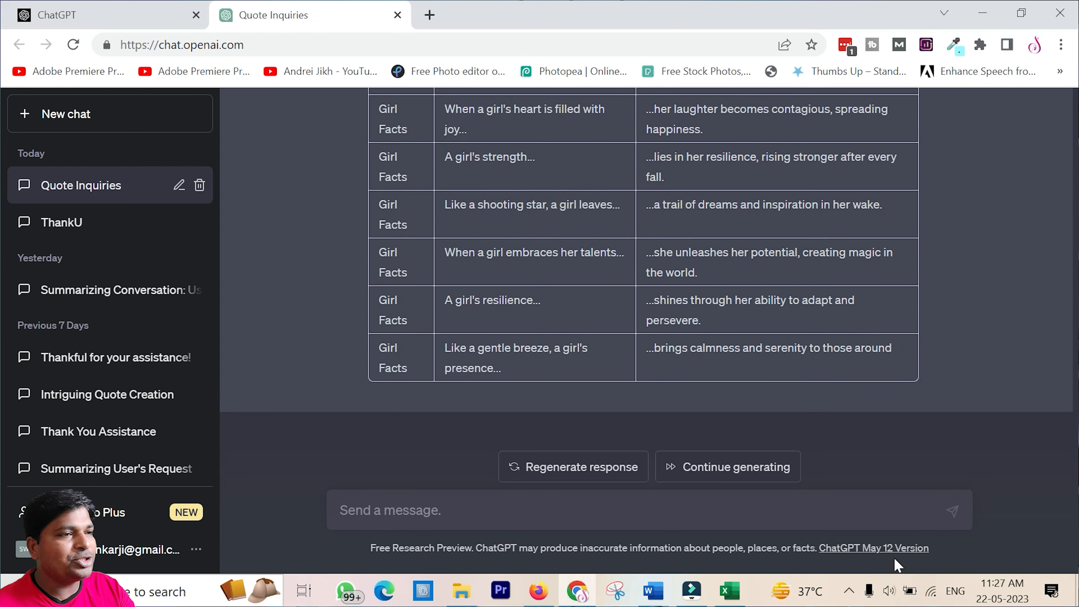
left_click(866, 593)
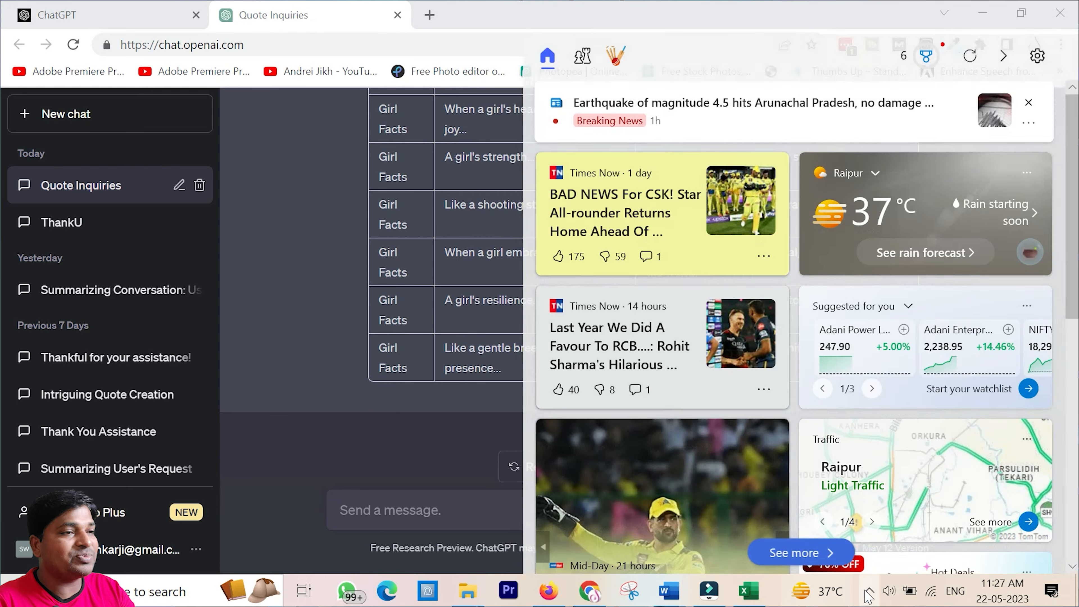
left_click(869, 592)
right_click(926, 490)
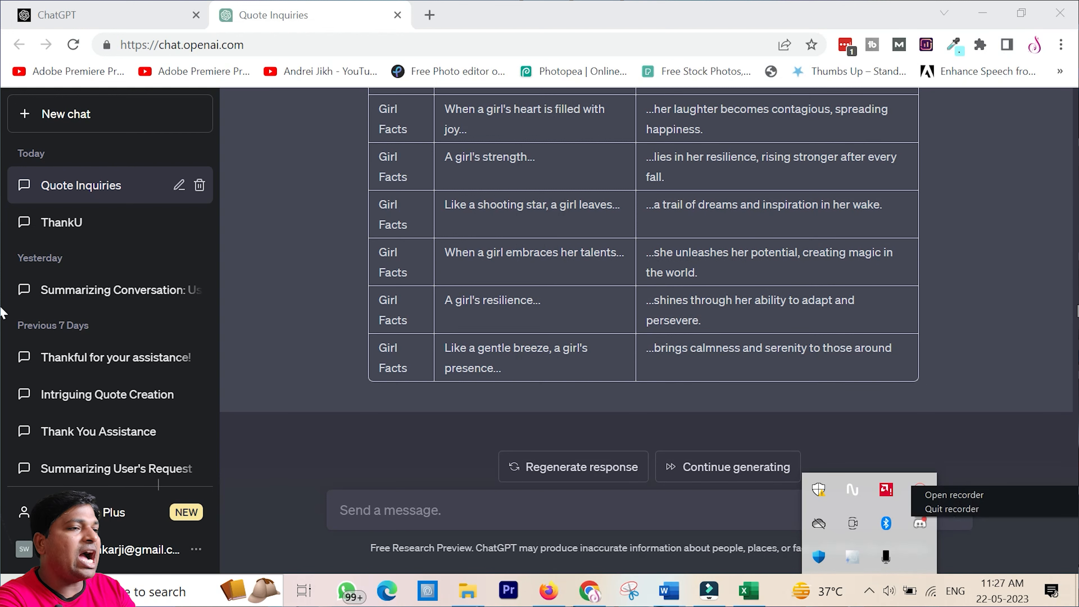
left_click(1022, 338)
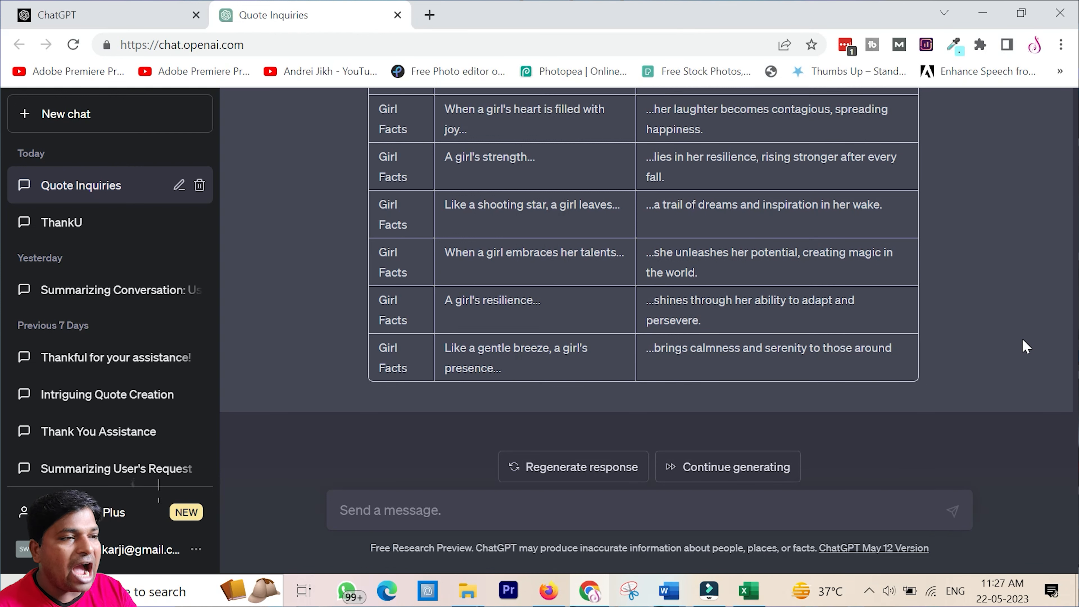
Step: Look through the rows of the generated girl facts table down to its end
scroll(1022, 338, "up", 3)
scroll(1021, 338, "up", 11)
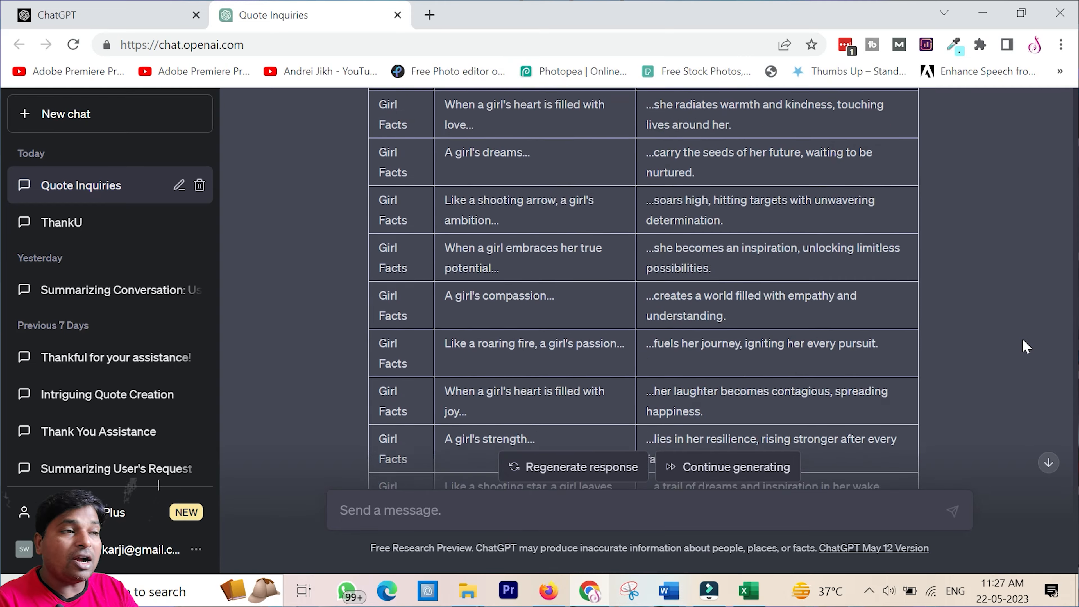
scroll(1022, 337, "down", 13)
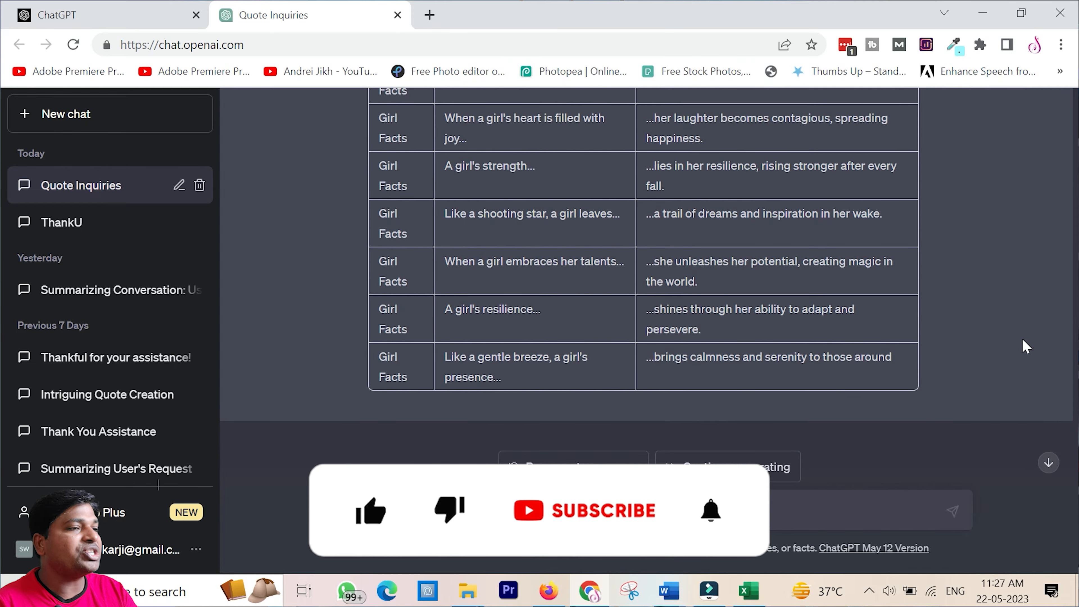
scroll(1022, 339, "up", 6)
scroll(1022, 340, "down", 6)
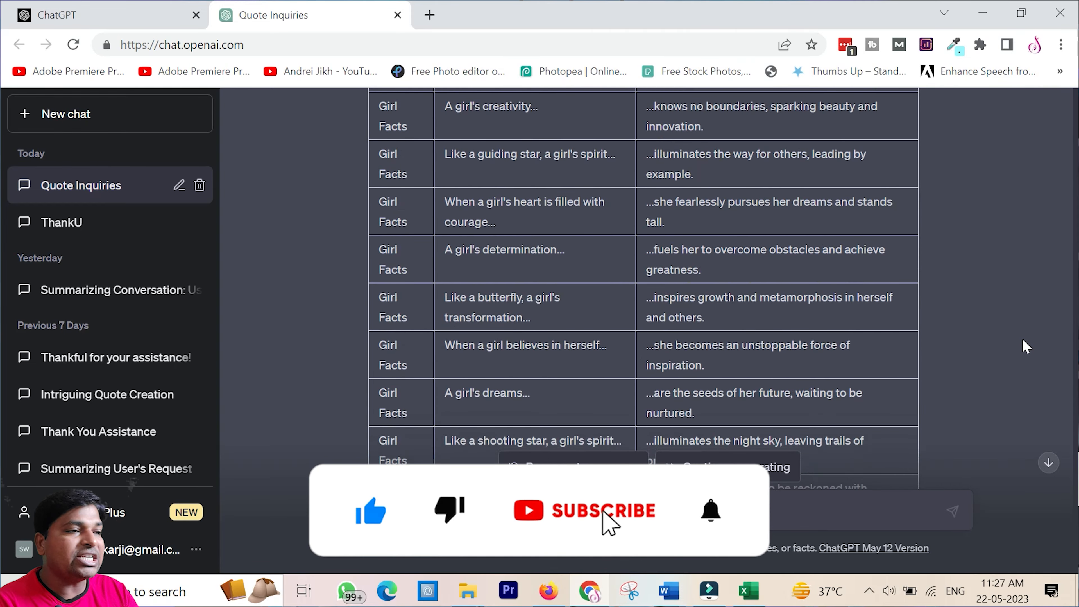
scroll(1022, 339, "down", 14)
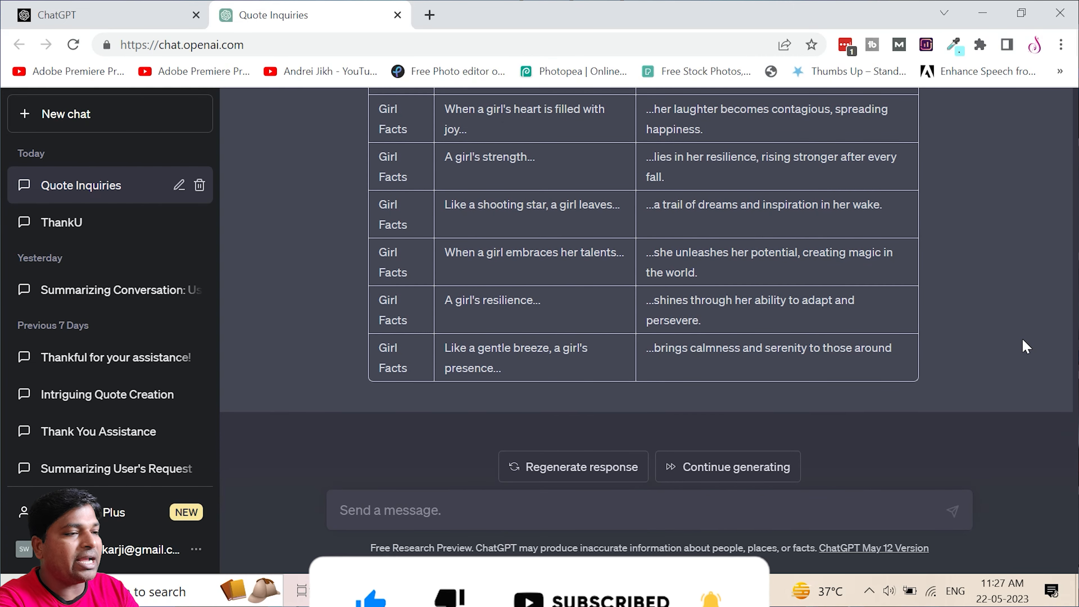
Step: Send the message "please translate above facts in hindi"
type("please tran")
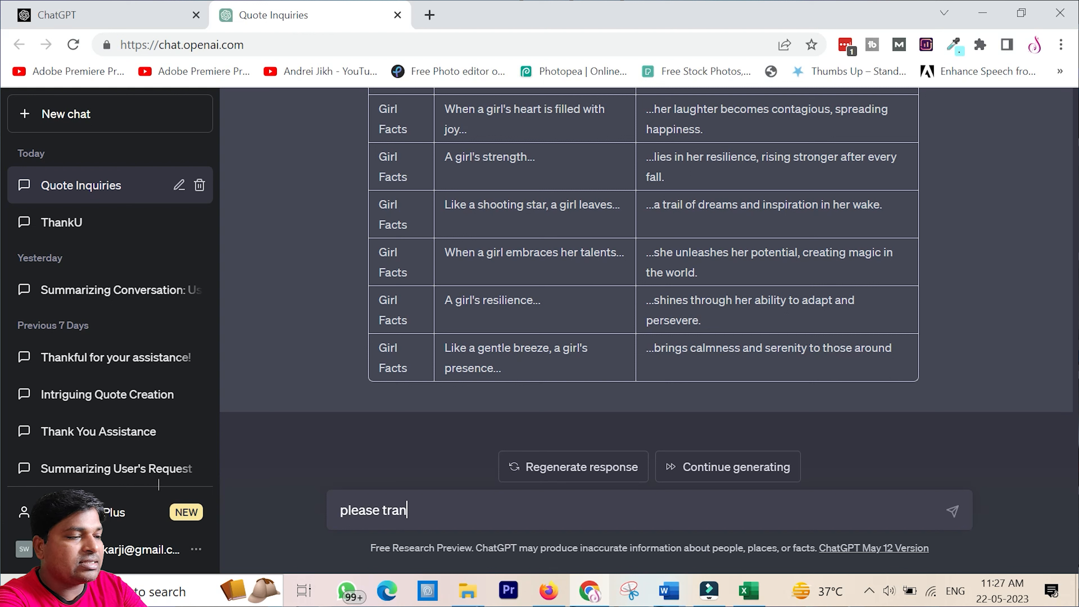
type("slate ab")
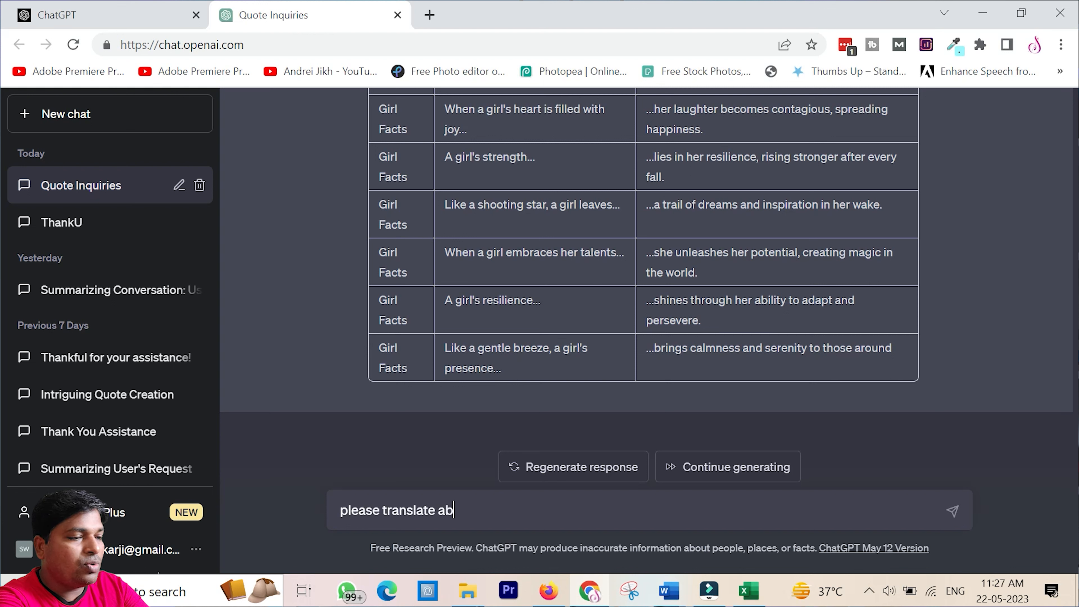
type("ove fact")
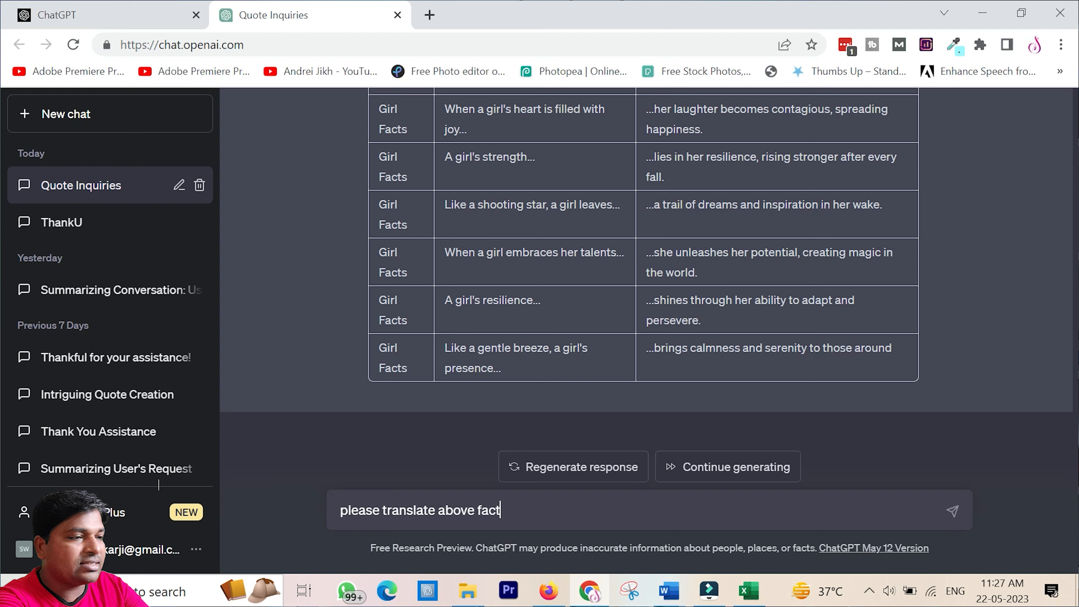
type("s in hindi")
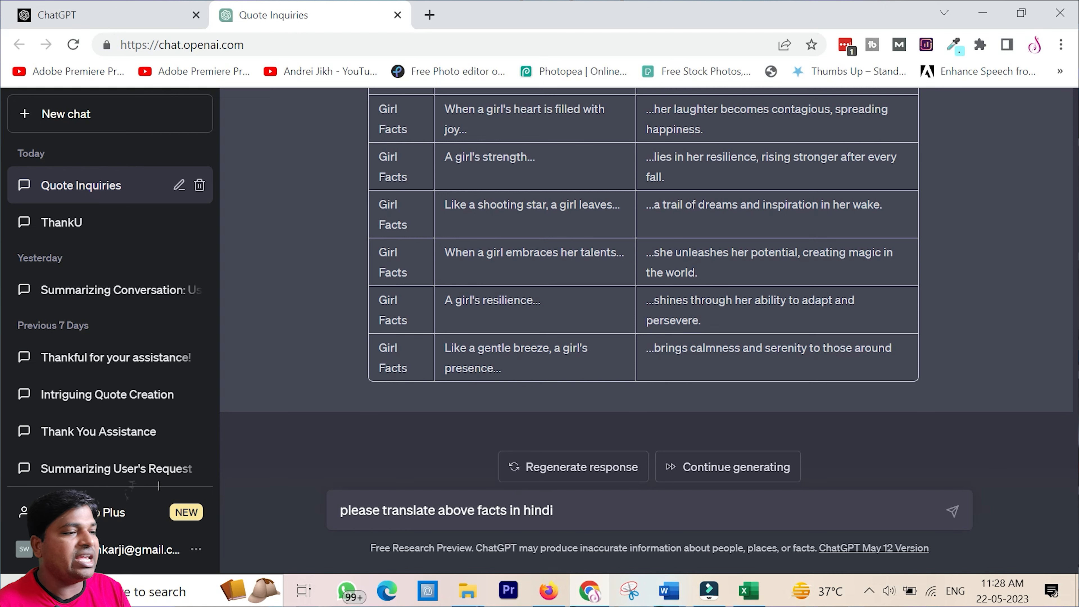
key("Return")
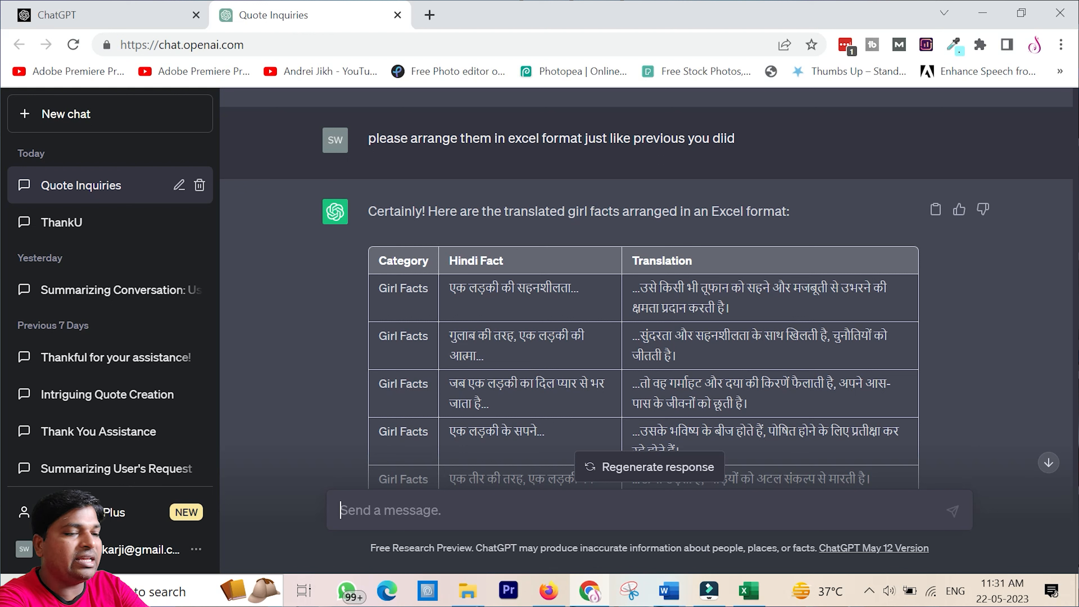
Step: Begin a follow-up chat message with the words "I want"
type("I want")
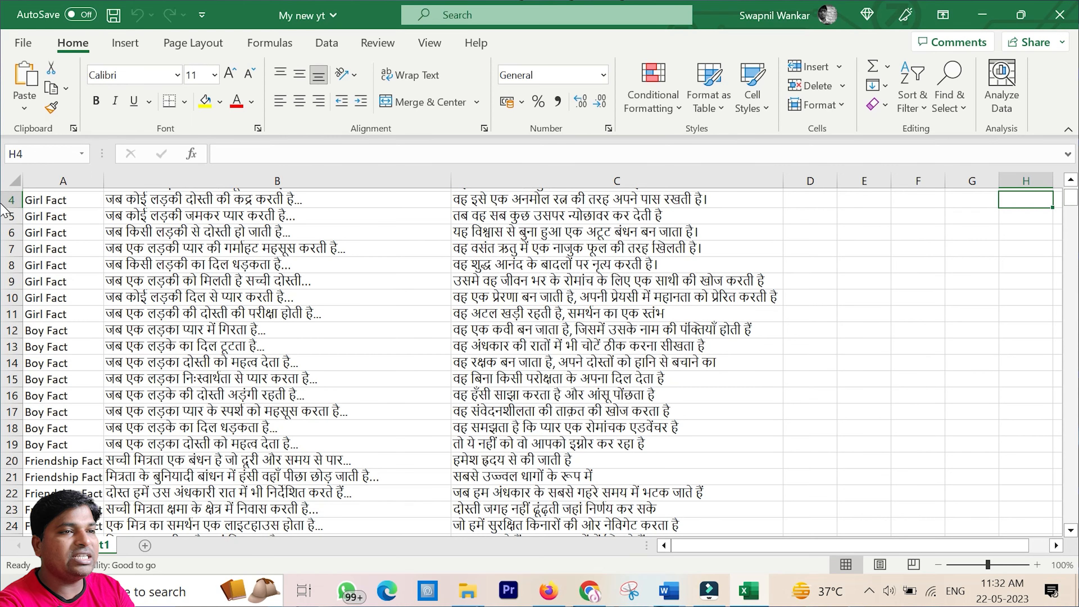
Step: Switch to the Excel workbook "My new yt" and look through the collected Hindi fact rows, from the last friendship facts back to the boy facts
left_click_drag(53, 203, 421, 413)
left_click_drag(1071, 197, 1069, 408)
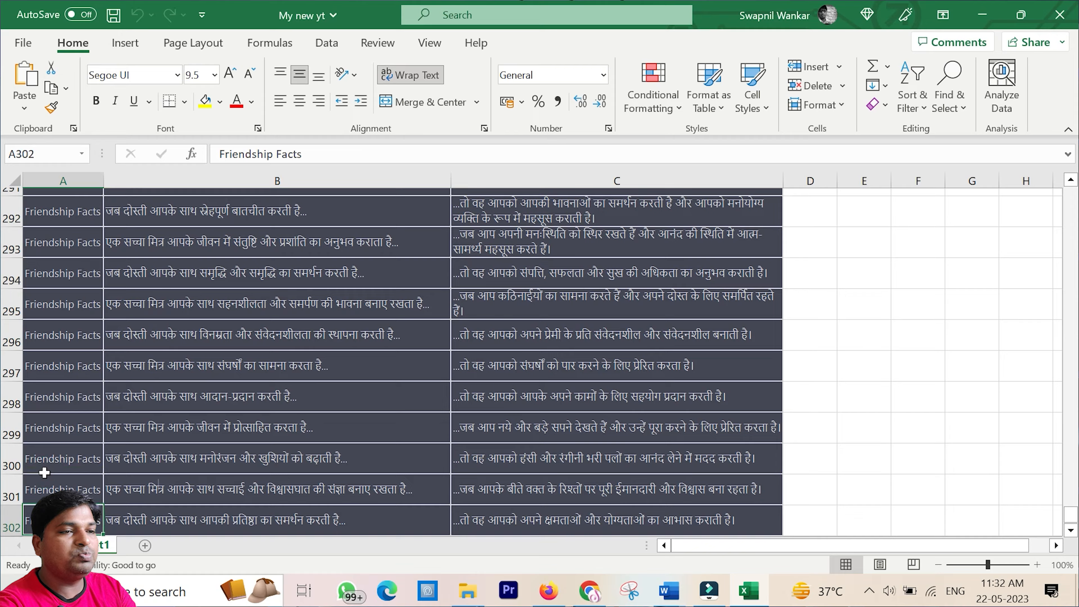
key("Down")
key("Down")
key("Down")
key("Up")
key("Up")
key("Up")
key("Up")
key("Up")
key("Up")
key("Up")
key("Up")
key("Up")
key("Up")
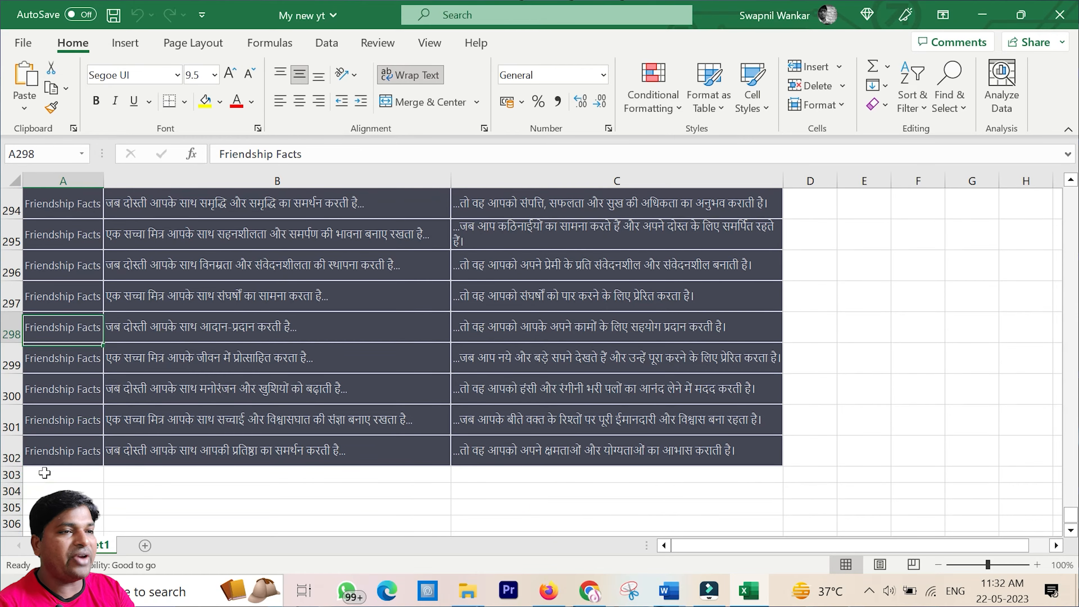
key("Up")
key("Up")
key("Up")
key("Up")
key("Up")
key("Up")
key("Up")
key("Up")
key("Up")
key("Up")
key("Up")
key("Up")
key("Up")
key("Up")
key("Up")
key("Up")
key("Up")
key("Up")
key("Up")
key("Up")
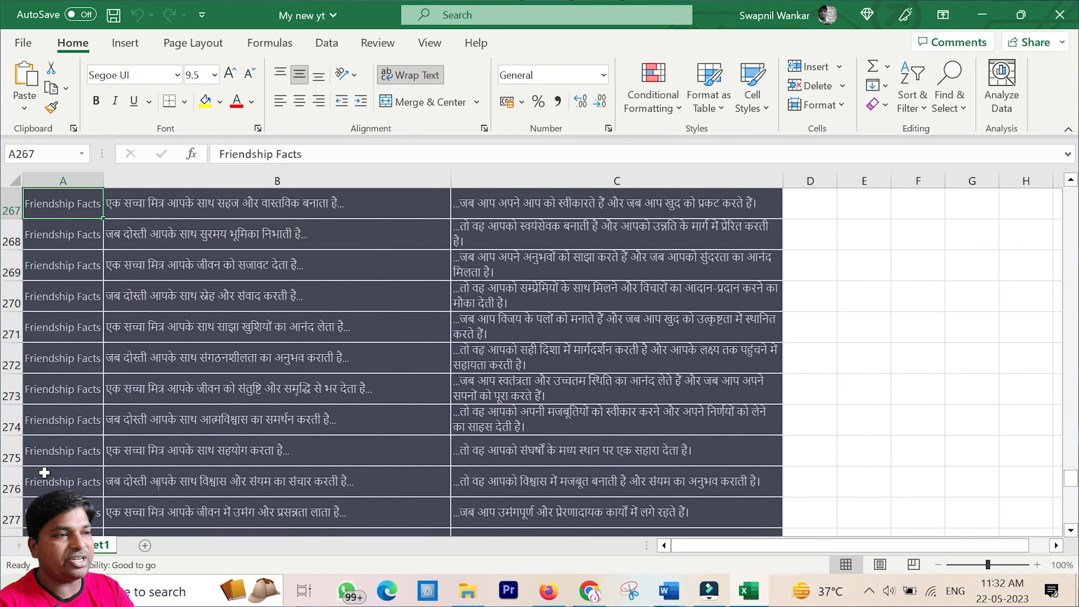
key("Up")
key("Up")
key("Up")
key("Up")
key("Up")
key("Up")
key("Up")
key("Up")
key("Up")
key("Up")
key("Up")
key("Up")
key("Up")
key("Up")
key("Up")
key("Up")
key("Up")
key("Up")
key("Up")
key("Up")
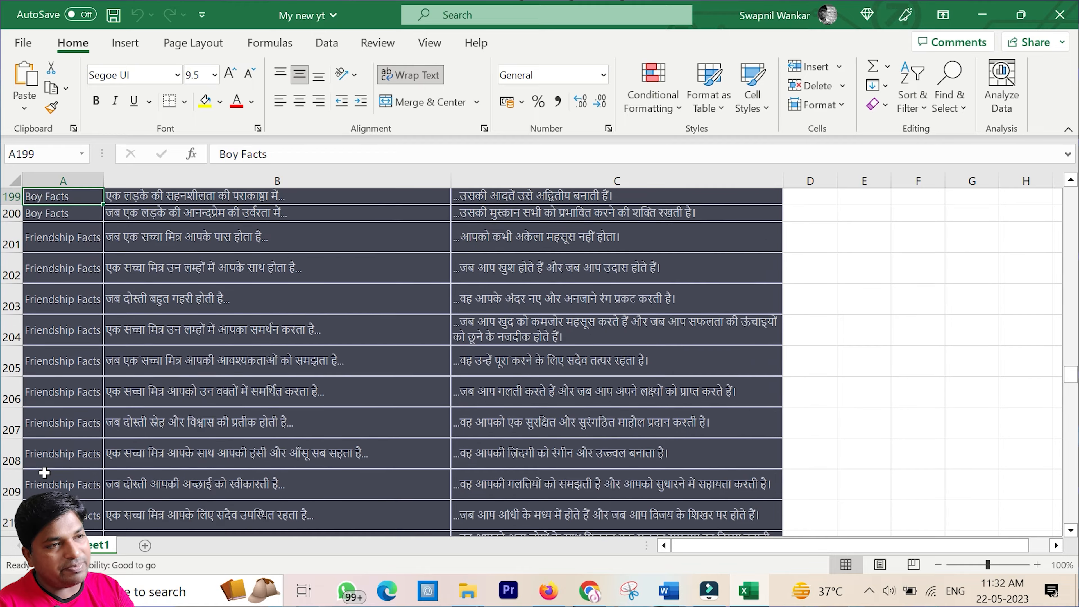
Step: Look through the Hindi fact rows up to the start of the sheet, including its Theme, First Part and Second Part columns
key("Up")
key("Up")
key("Up")
key("Up")
key("Up")
key("Up")
key("Up")
key("Up")
key("Up")
key("Up")
key("Up")
key("Up")
key("Up")
key("Up")
key("Up")
key("ctrl+Home")
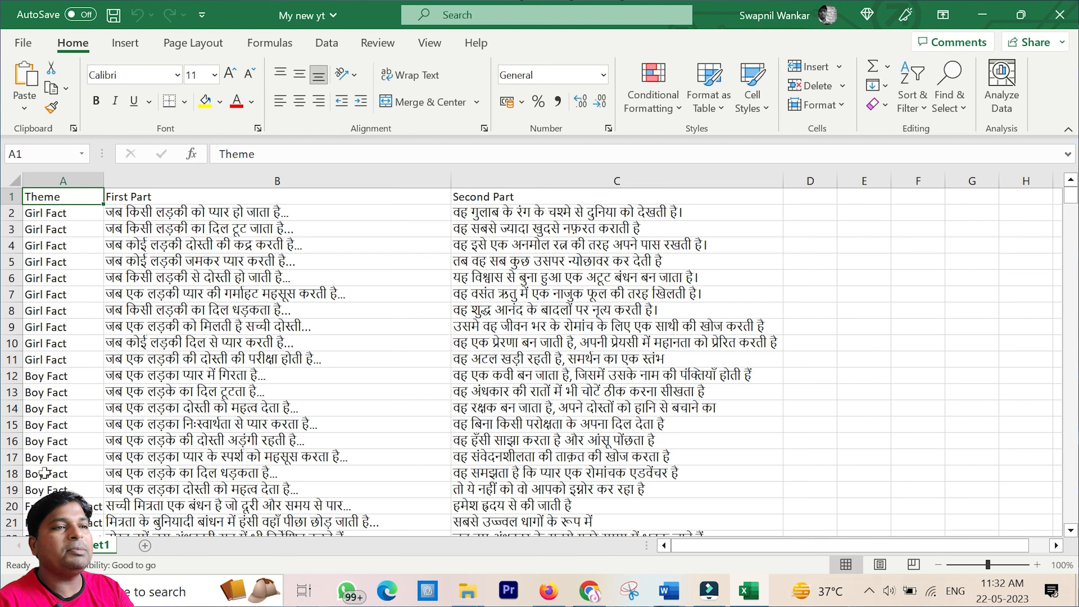
key("Right")
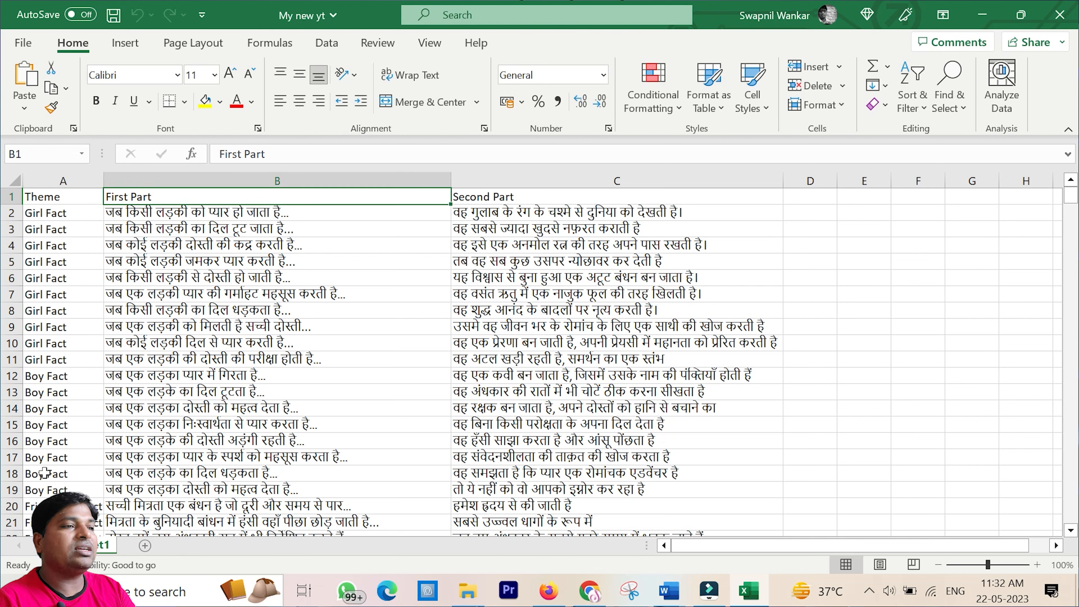
key("Right")
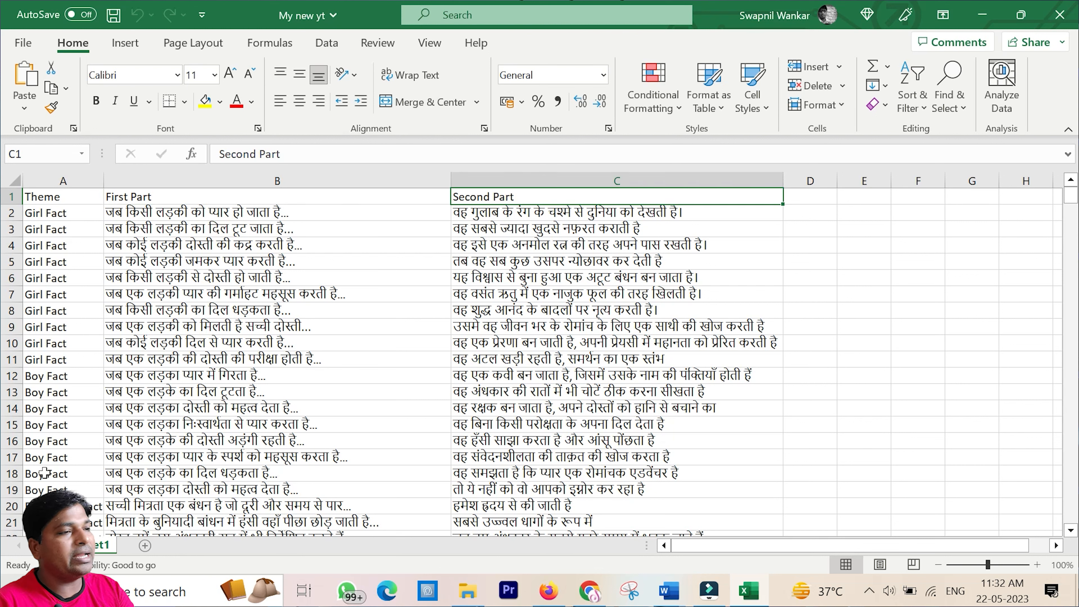
key("Down")
key("Down")
key("Down")
key("Down")
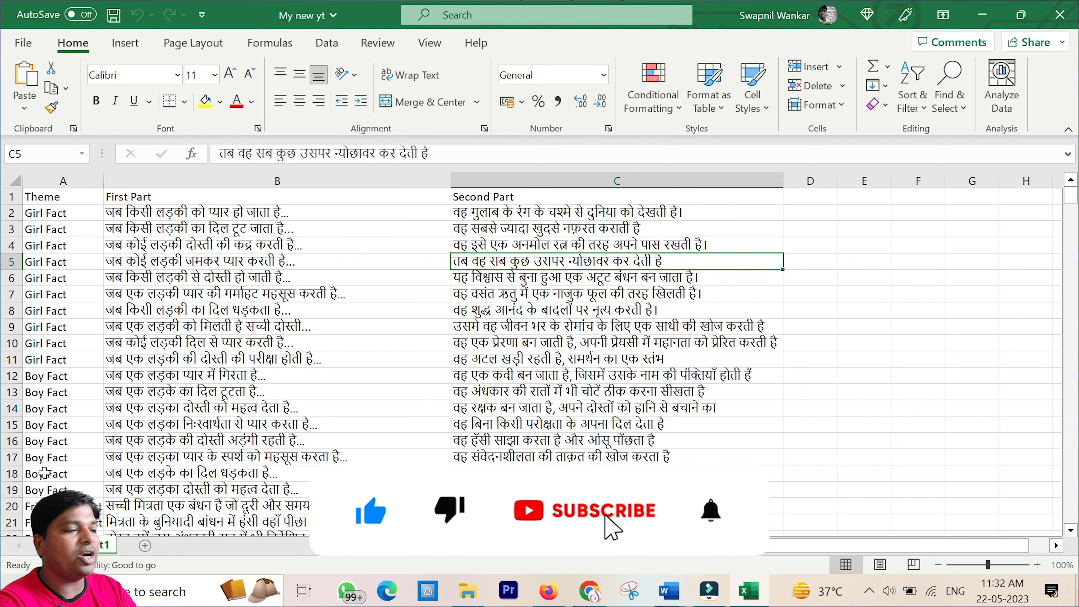
Step: Switch to Canva in Firefox, find the Mobile Video design type by searching "mobile video", and create a blank mobile video
left_click(548, 591)
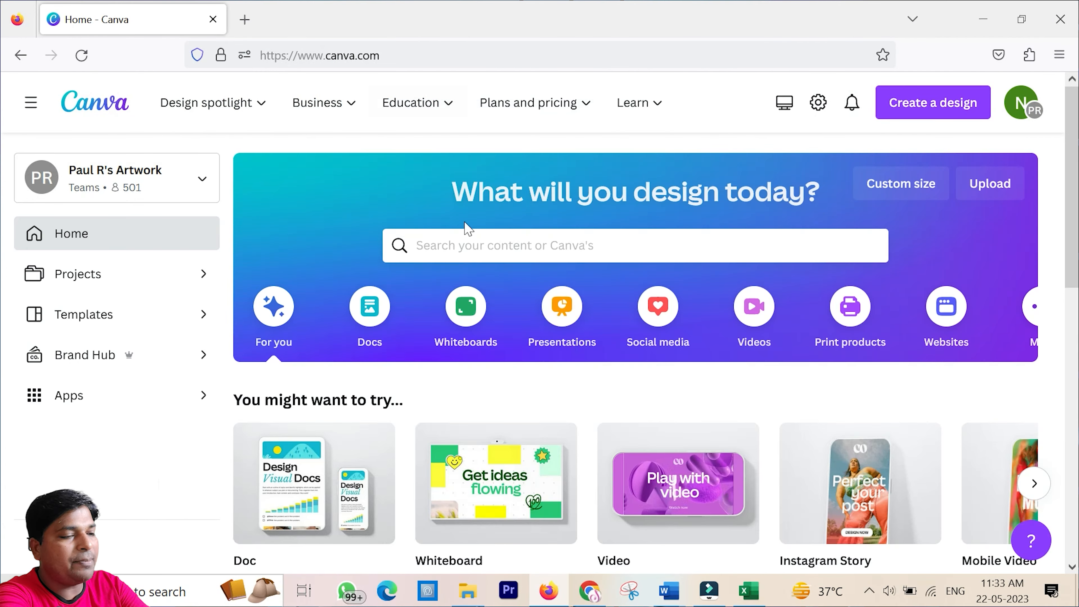
left_click(470, 248)
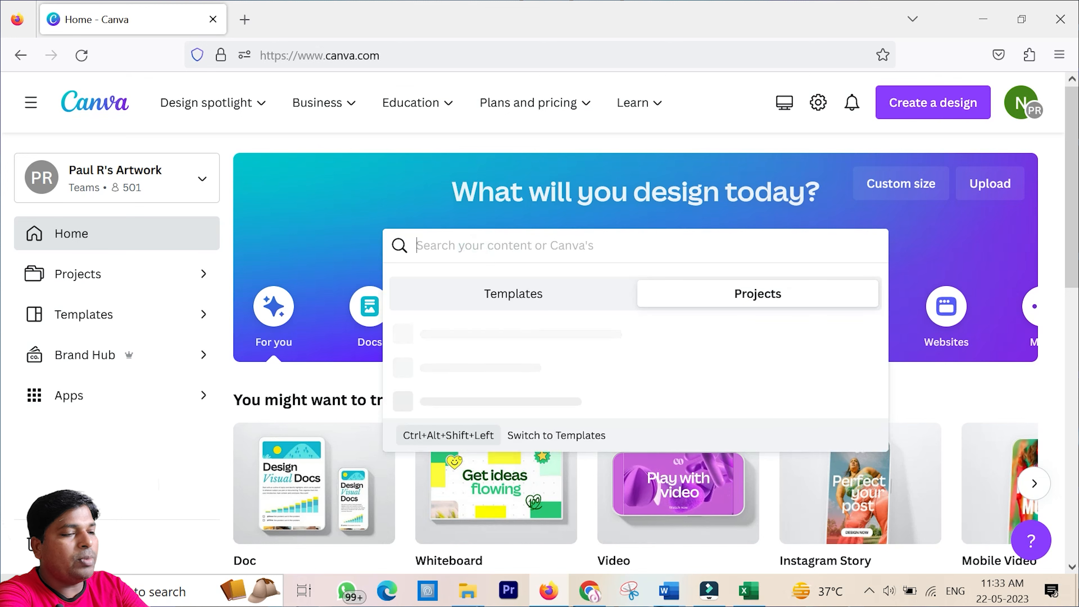
type("mobile video")
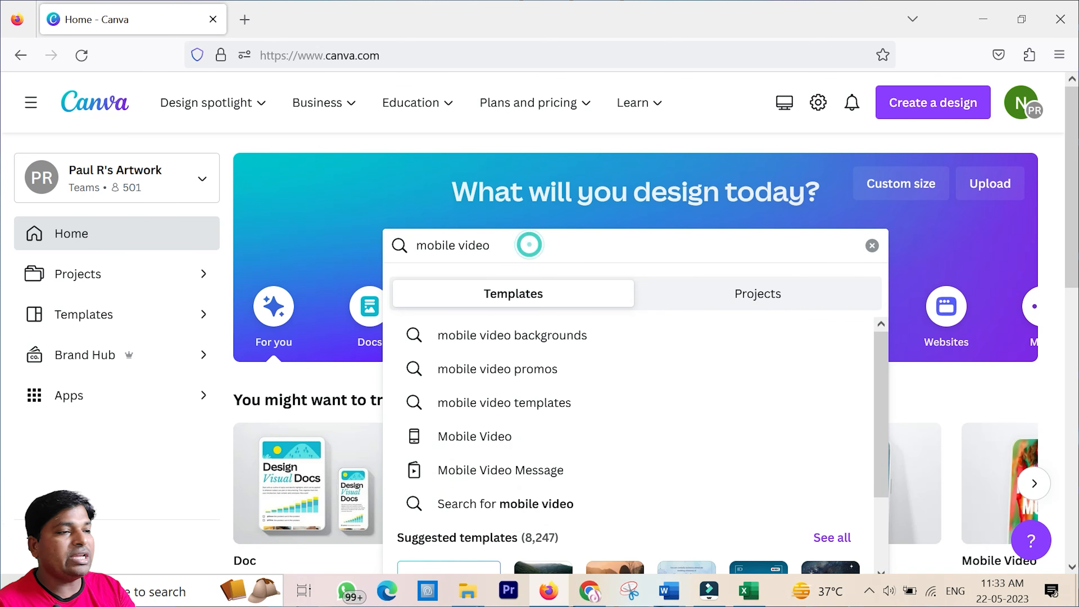
left_click(457, 440)
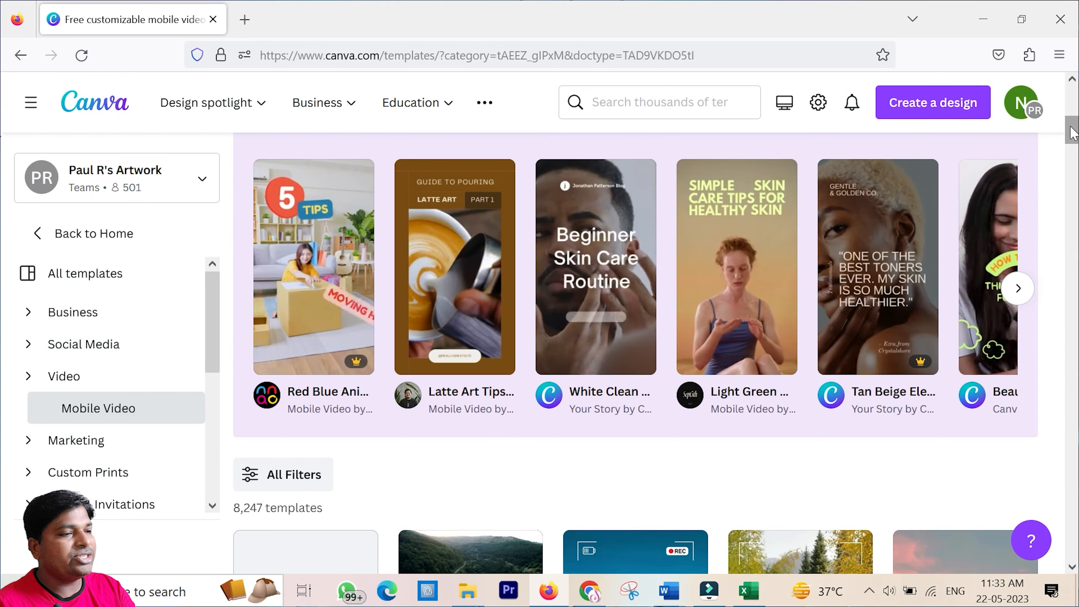
left_click_drag(1071, 126, 1075, 150)
left_click(241, 314)
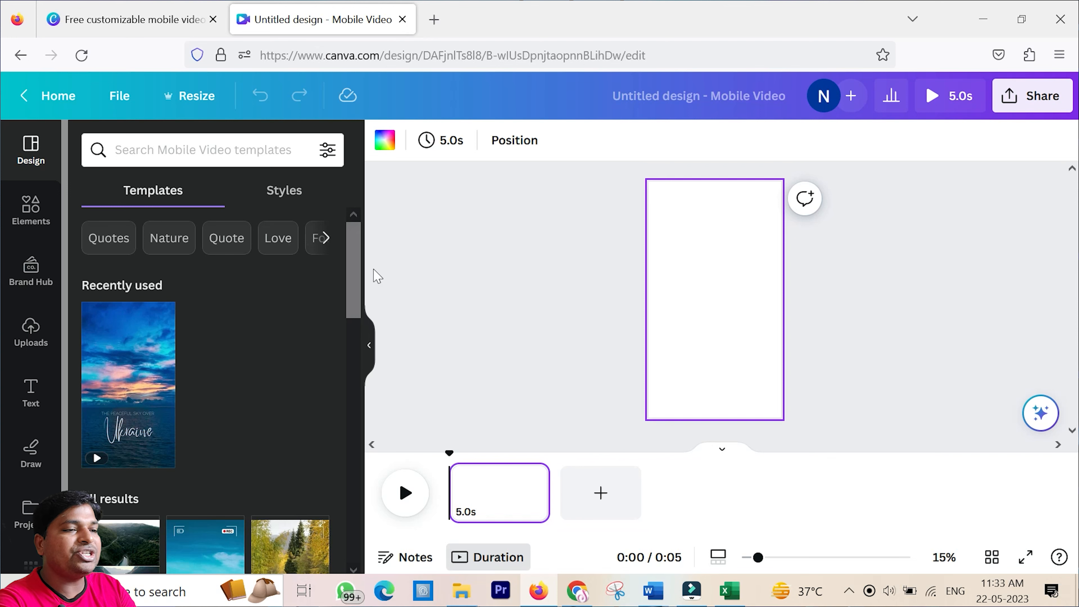
Step: Browse the mobile video templates and apply the recently used Blue Sky Sea Horizon Sunrise Instagram Inspirational Reels Video template
scroll(348, 298, "down", 4)
scroll(348, 298, "down", 2)
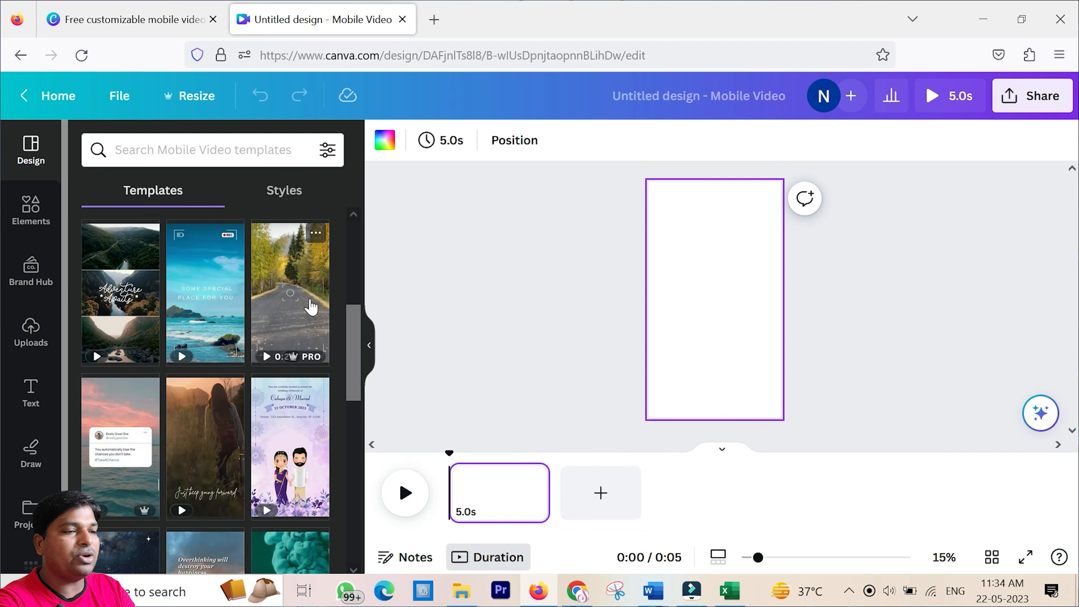
scroll(346, 374, "down", 5)
left_click_drag(352, 319, 356, 265)
left_click(117, 353)
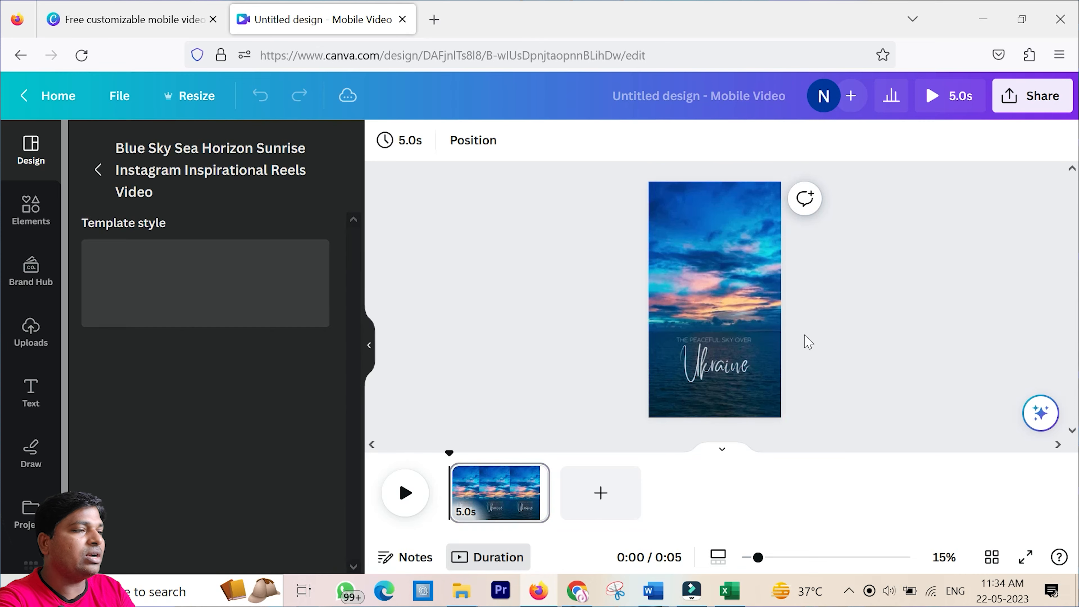
Step: Move the "Ukraine" text to the upper part of the page, change it to "Girls Fact" and widen it to one line
left_click(744, 368)
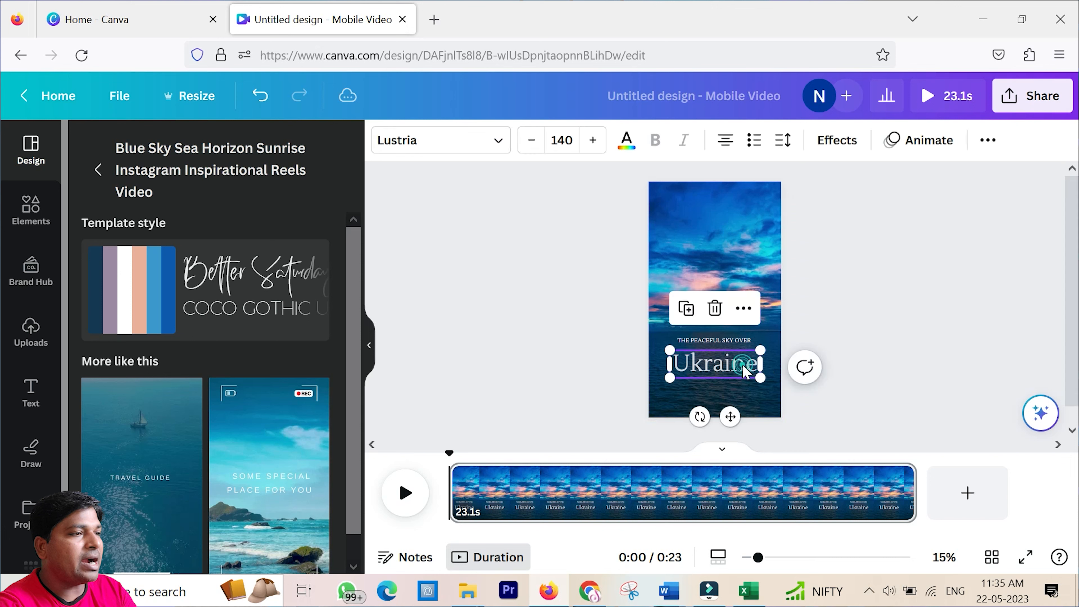
left_click_drag(743, 364, 742, 233)
left_click(701, 232)
type("Girl")
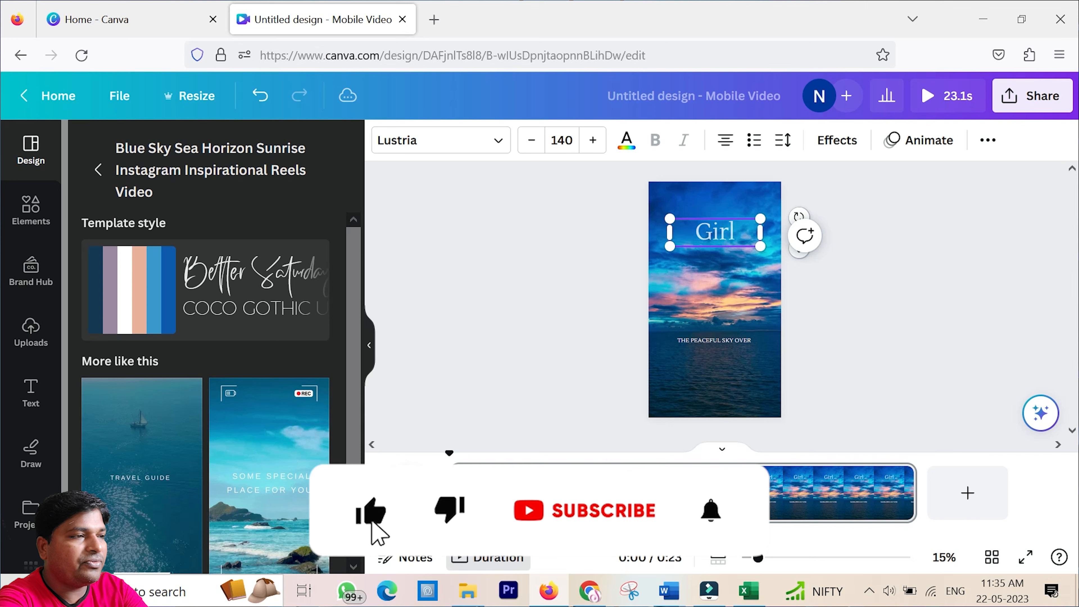
type("s Fact")
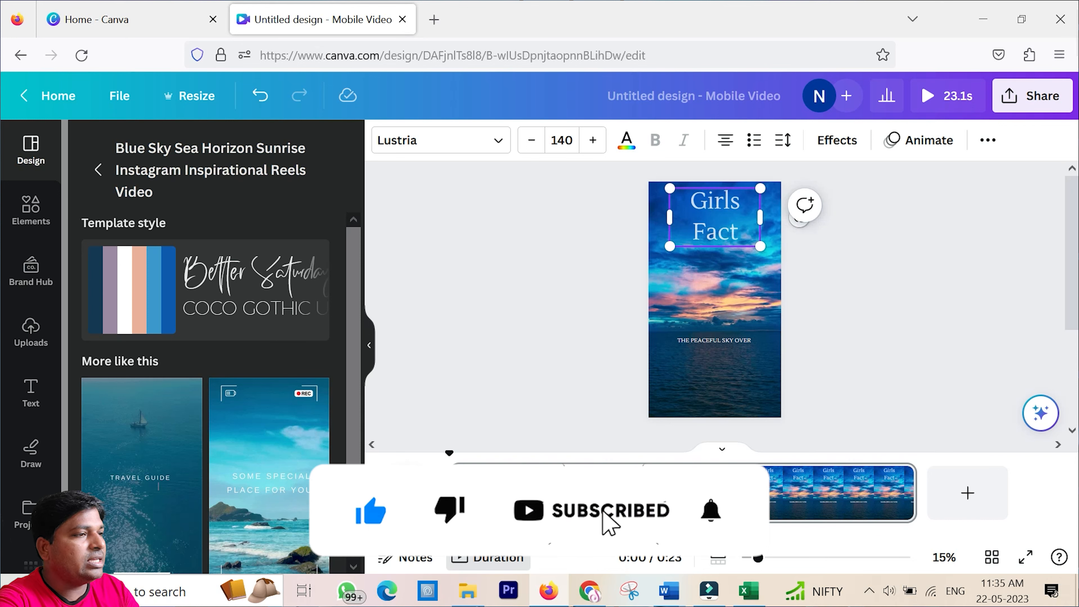
left_click_drag(760, 217, 812, 245)
Step: Move the "THE PEACEFUL SKY OVER" line beneath the title and replace it with the fact text from cell B2 of the Excel sheet
left_click(720, 344)
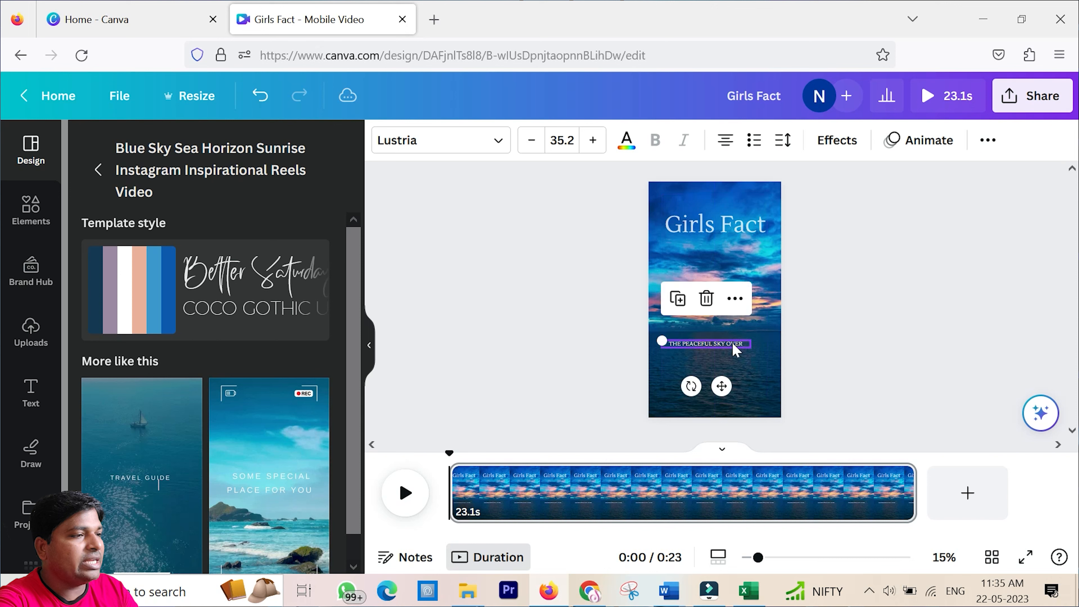
left_click_drag(735, 345, 744, 282)
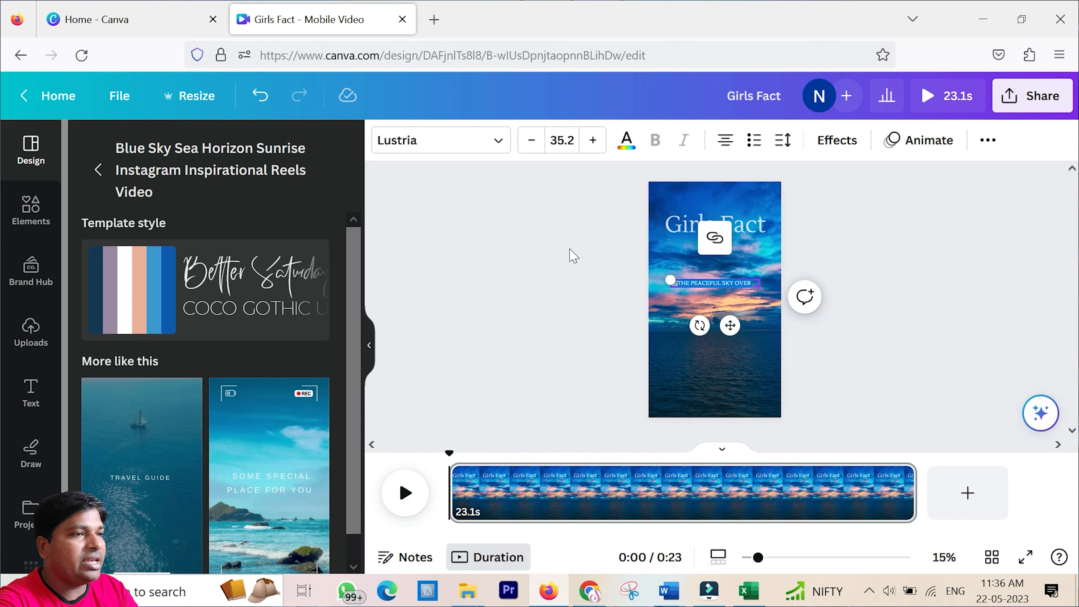
left_click(748, 590)
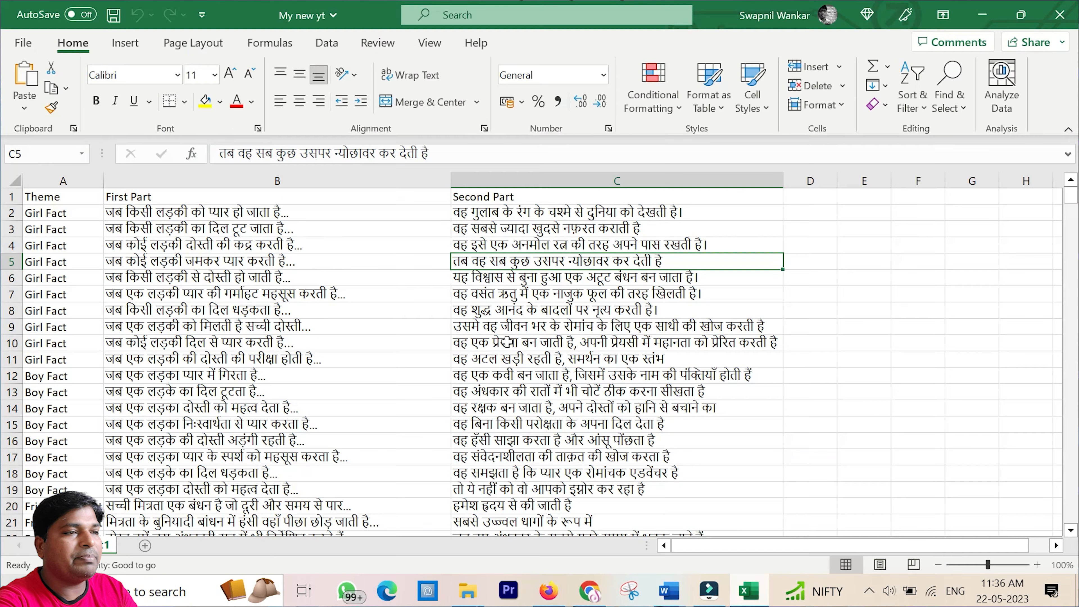
double_click(320, 215)
left_click_drag(320, 216, 105, 214)
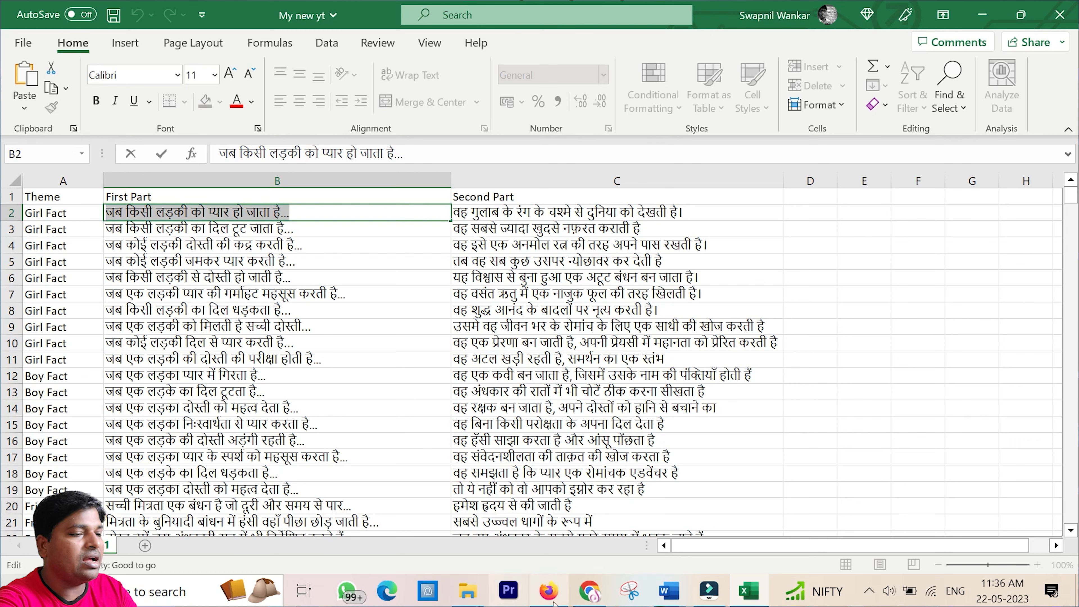
left_click(548, 591)
key("ctrl+v")
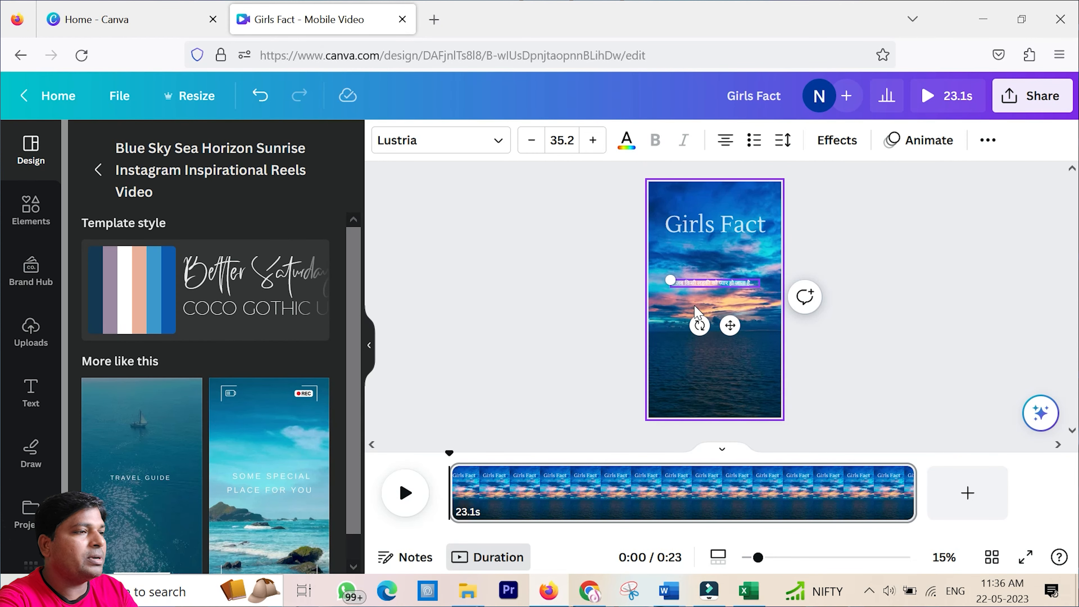
Step: Apply the Background effect to the Hindi fact line and set its font size to 50
left_click(761, 347)
left_click(749, 290)
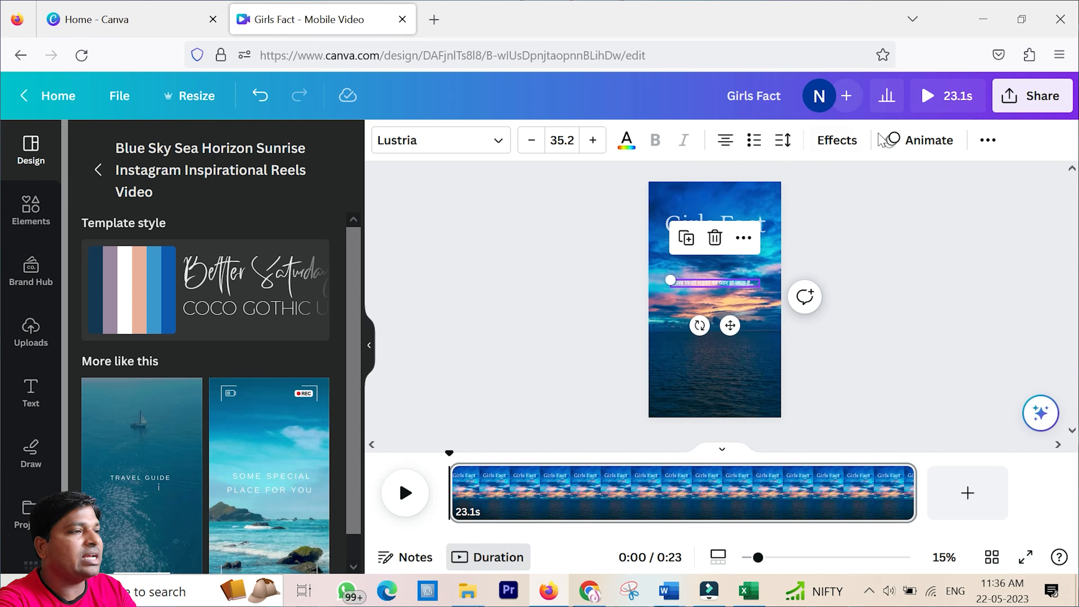
left_click(837, 139)
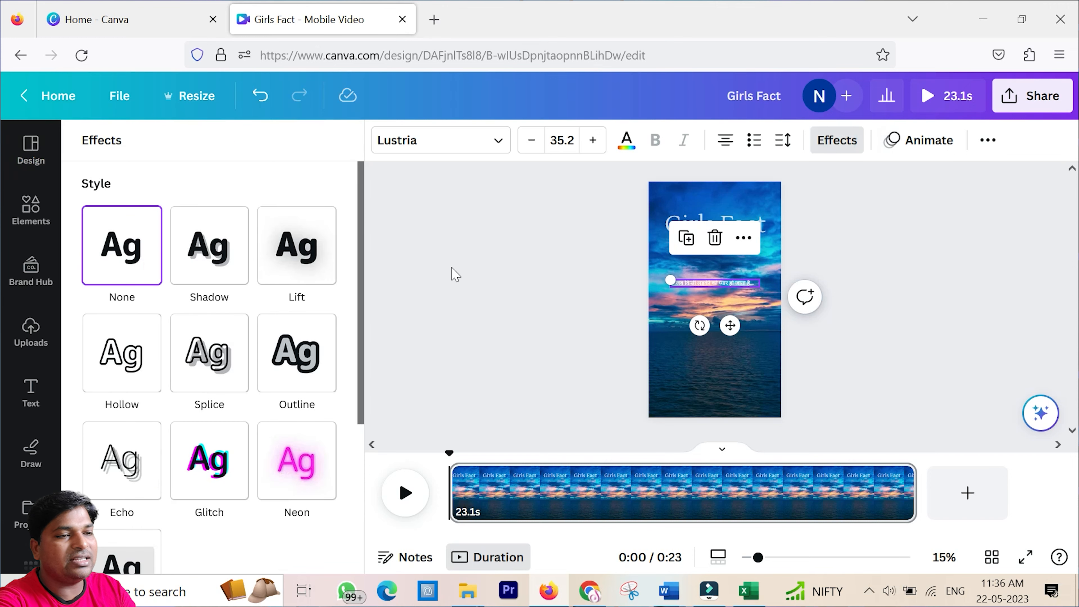
scroll(356, 293, "down", 5)
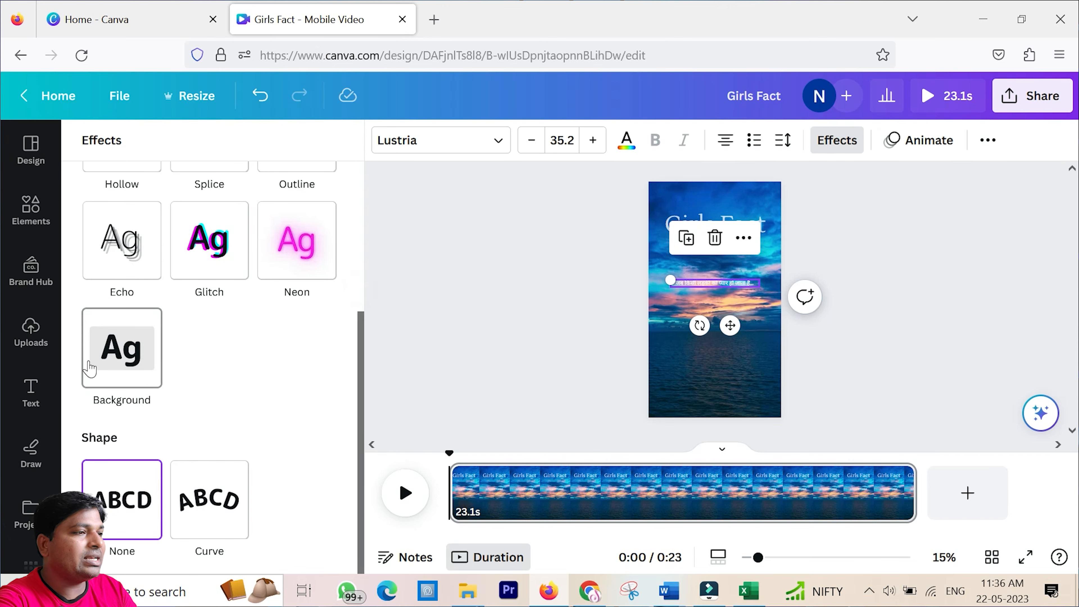
left_click(125, 374)
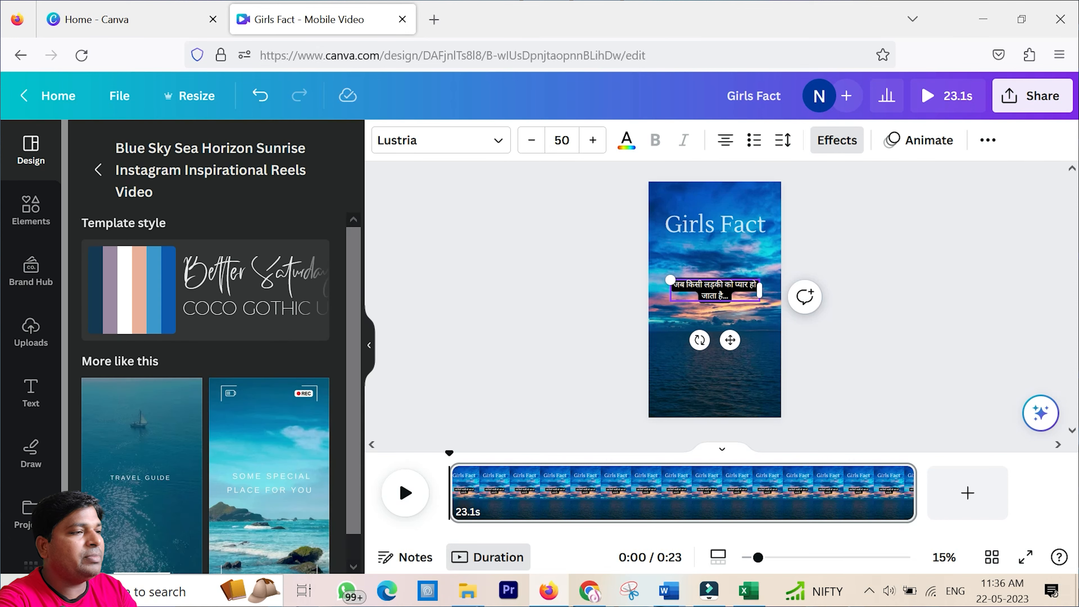
left_click(248, 101)
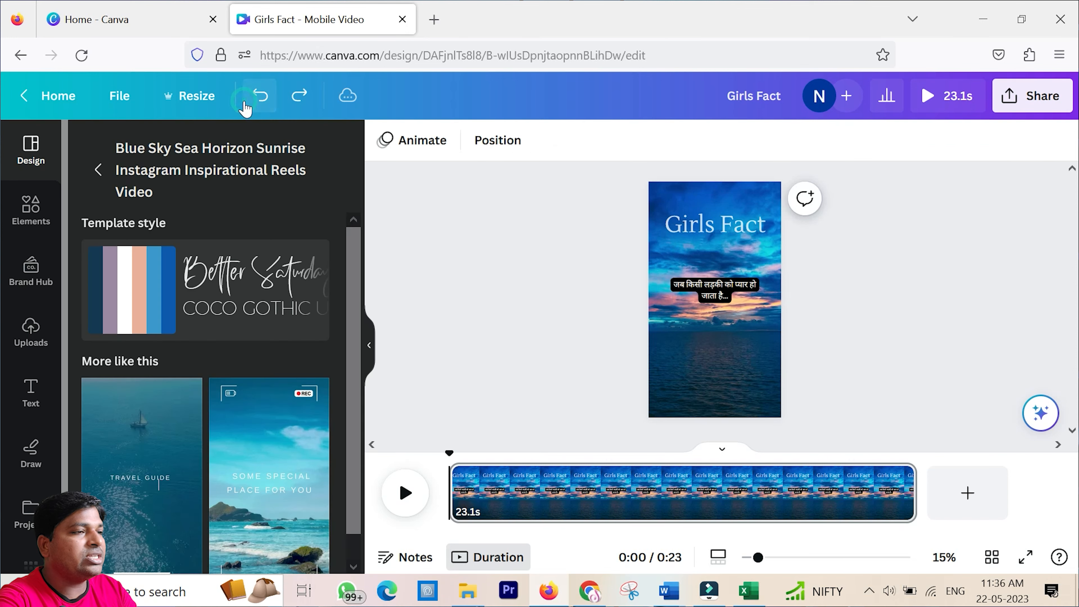
Step: Duplicate the Hindi fact caption and place the copy just below the original
left_click(712, 292)
left_click(687, 239)
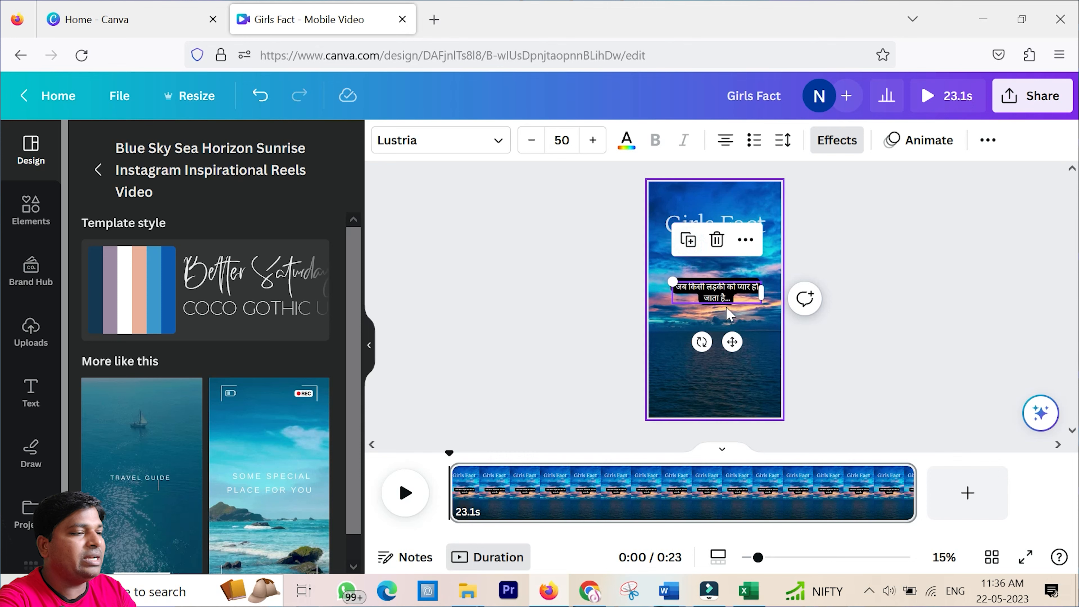
left_click_drag(726, 310, 724, 309)
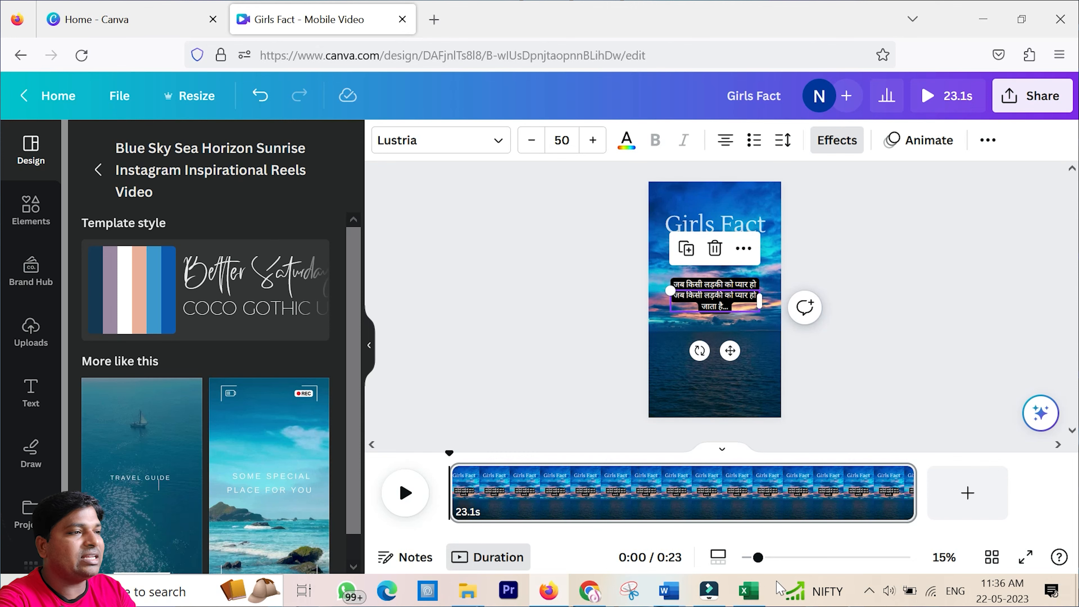
Step: Replace the copied caption with "वह गुलाब के रंग के चश्मे से दुनिया को देखती है।" from cell C2 in Excel and move it clear of the first caption
left_click(752, 590)
double_click(687, 208)
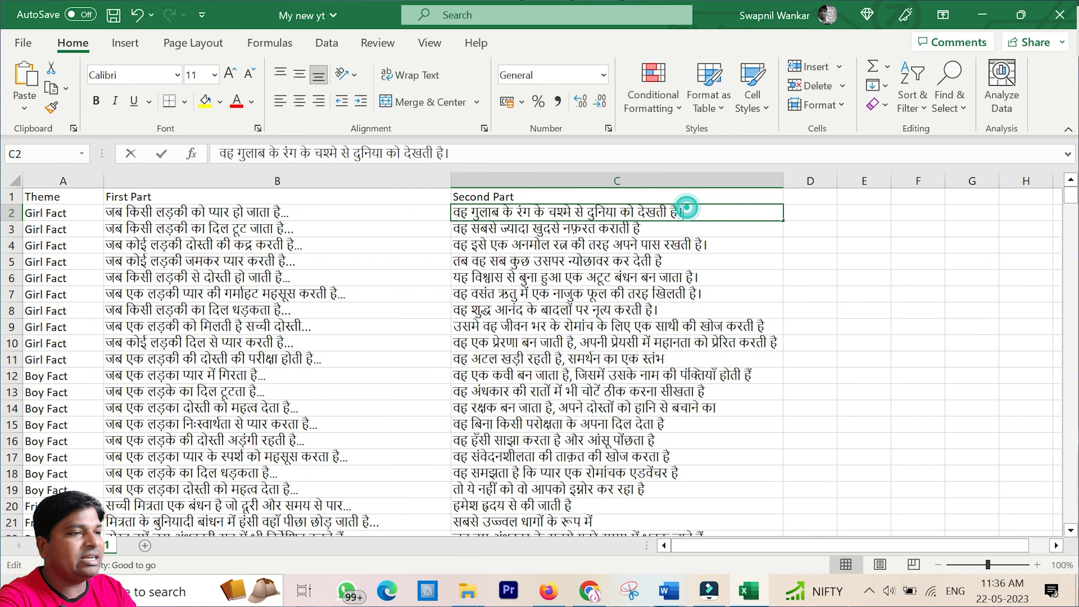
left_click_drag(682, 212, 468, 211)
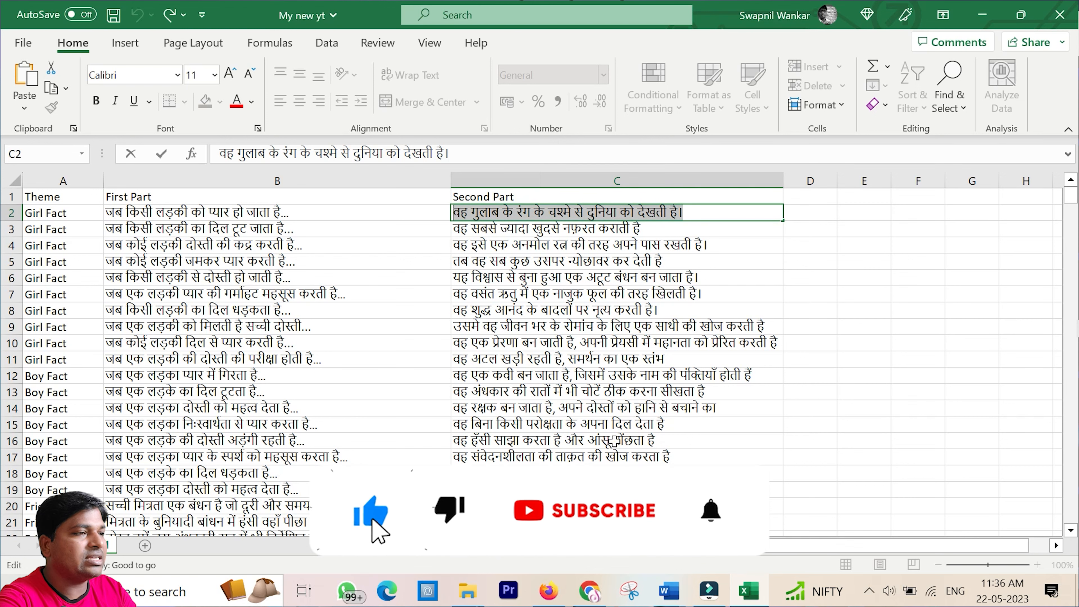
left_click(549, 590)
left_click(716, 297)
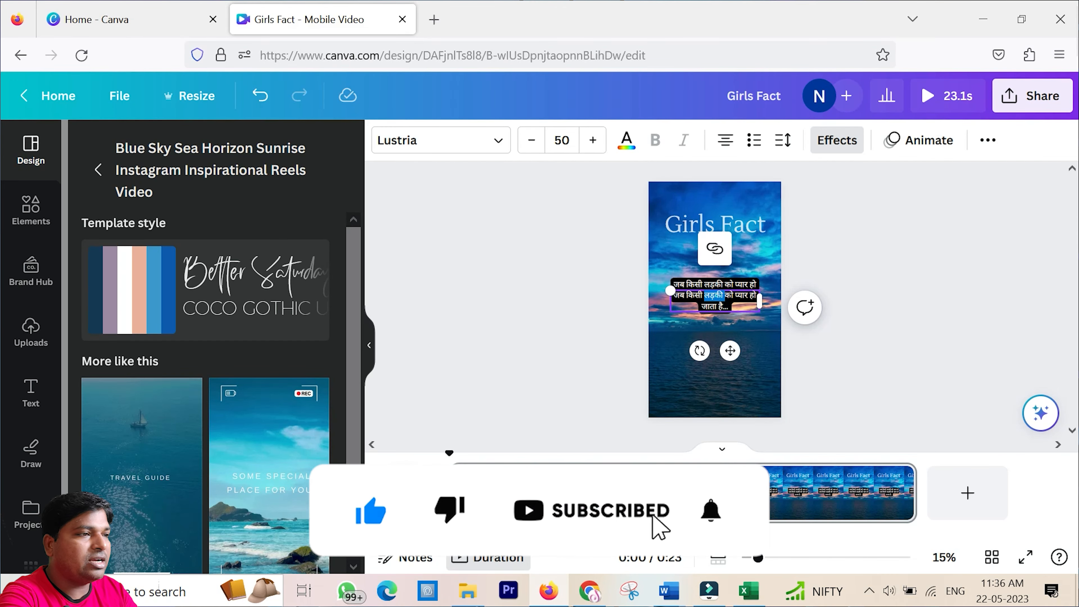
key("ctrl+a")
type("वह गुलाब के रंग के चश्मे से दुनिया को देखती है।")
left_click_drag(731, 351, 735, 373)
left_click(720, 339)
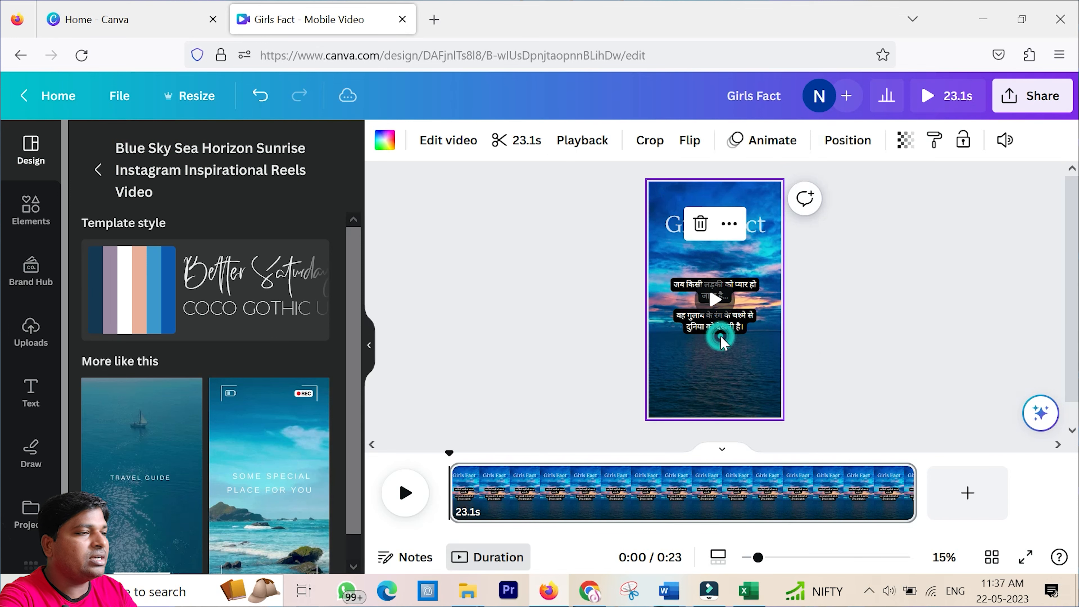
left_click(749, 327)
left_click(685, 270)
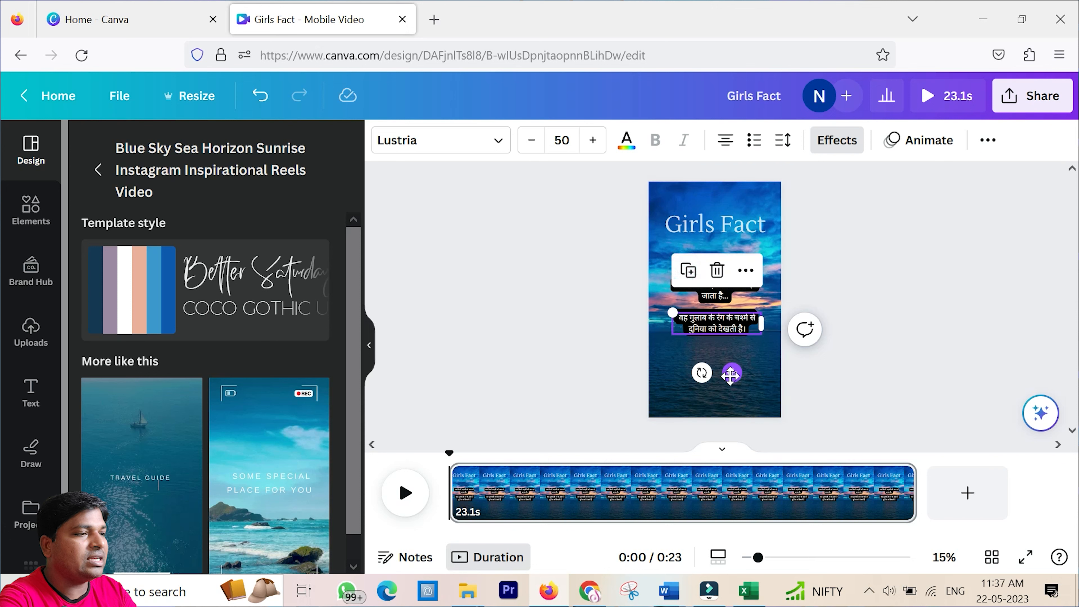
left_click_drag(732, 380, 730, 424)
double_click(713, 371)
left_click(714, 372)
key("ctrl+a")
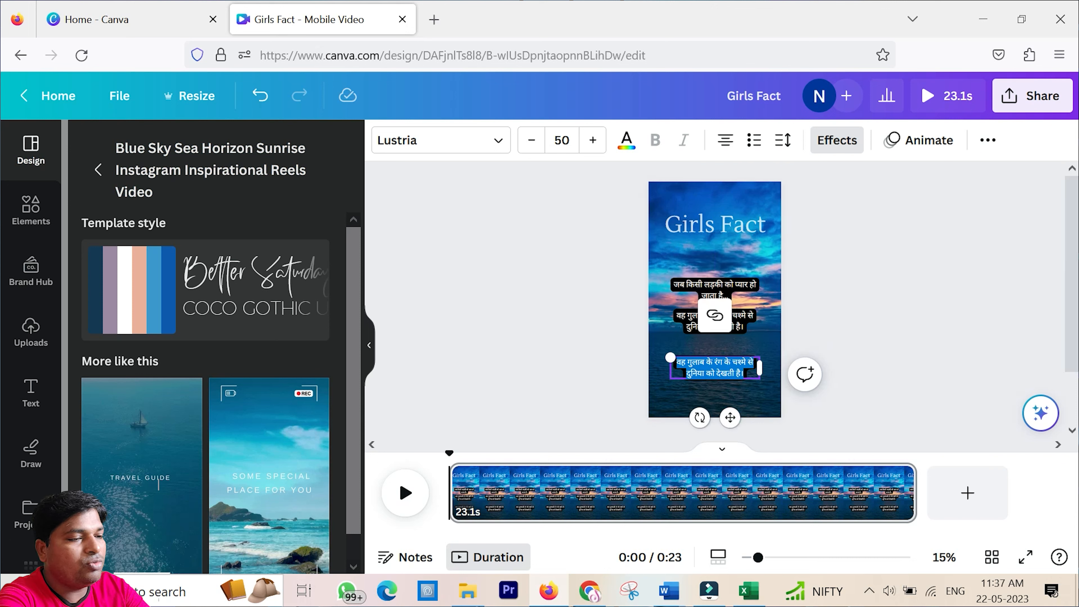
key("BackSpace")
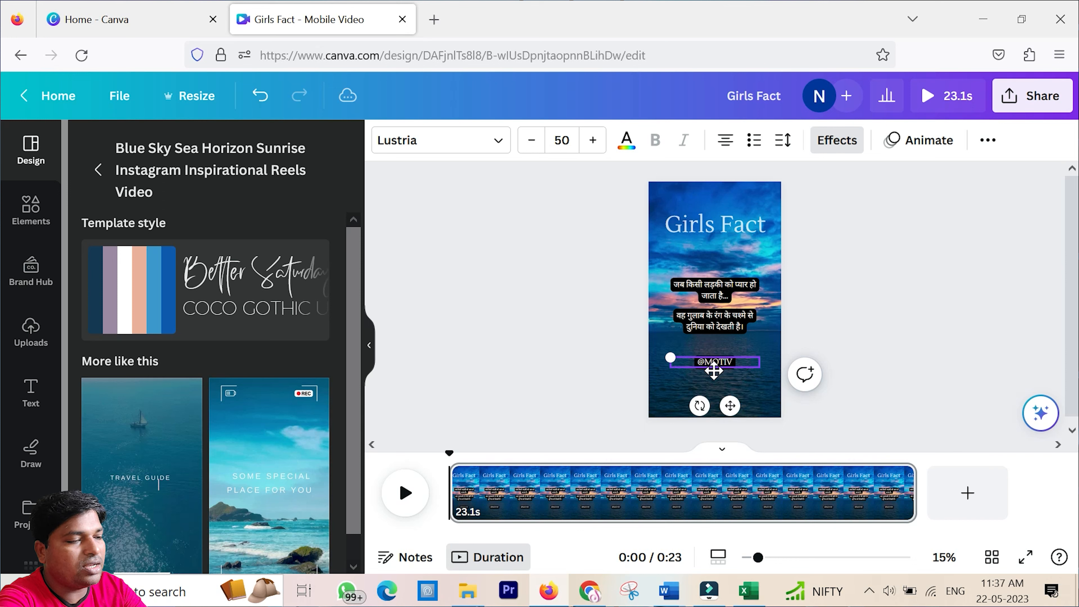
type("@MOTIVATIONALFACTS")
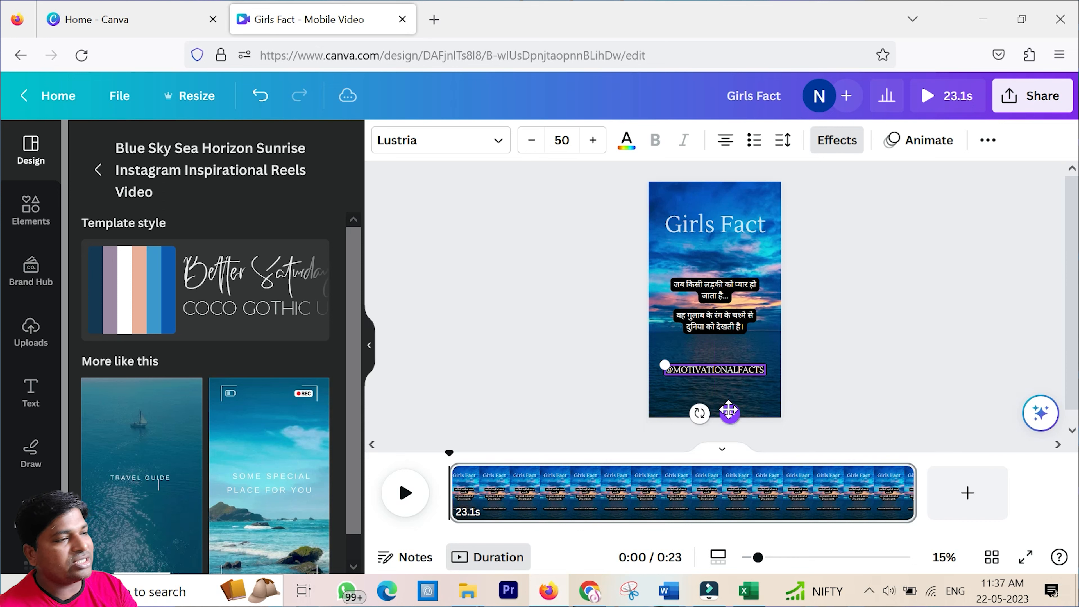
left_click(843, 306)
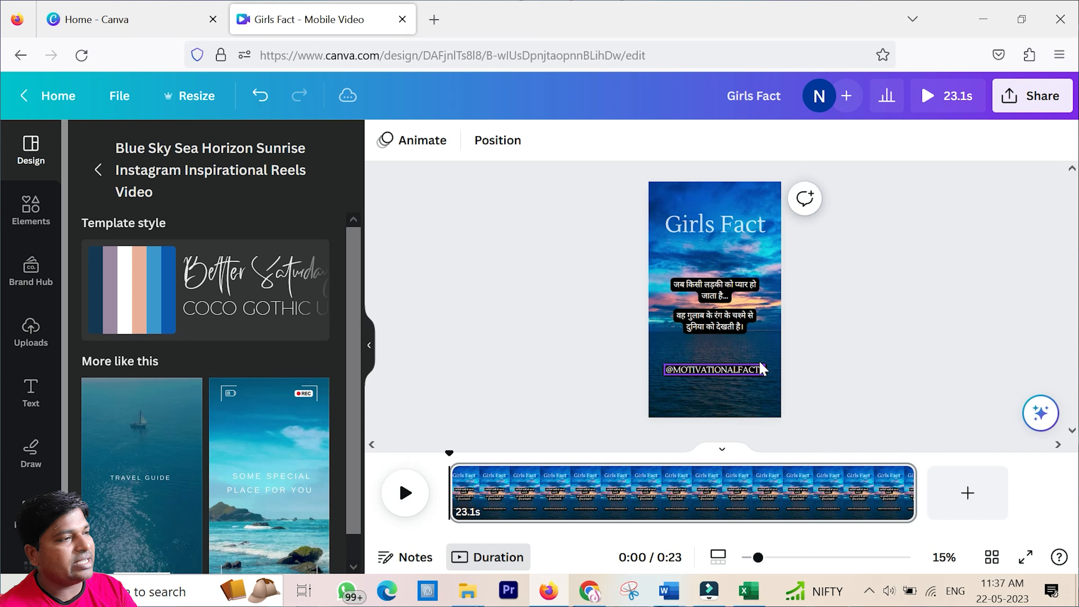
Step: Select the first Hindi caption and move the timeline playhead to 9.0 s
left_click(747, 371)
left_click(744, 365)
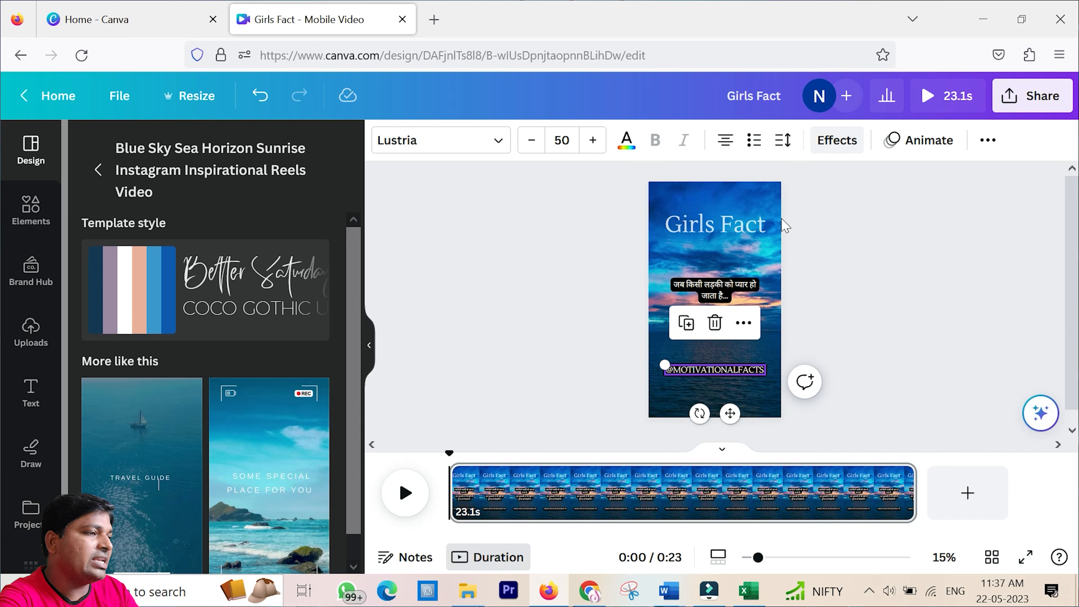
left_click(736, 289)
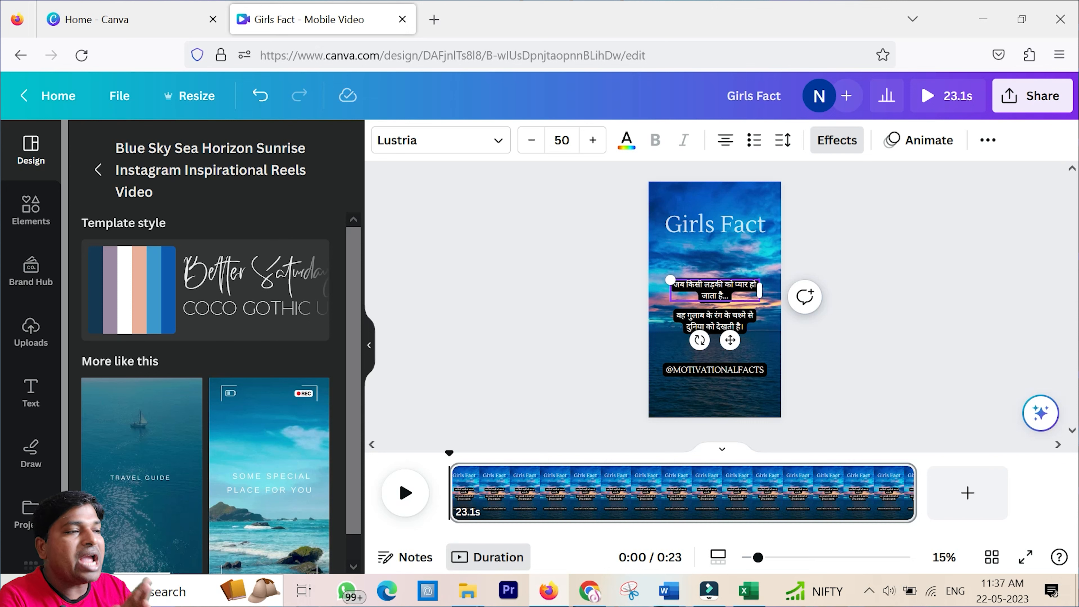
left_click_drag(452, 456, 634, 459)
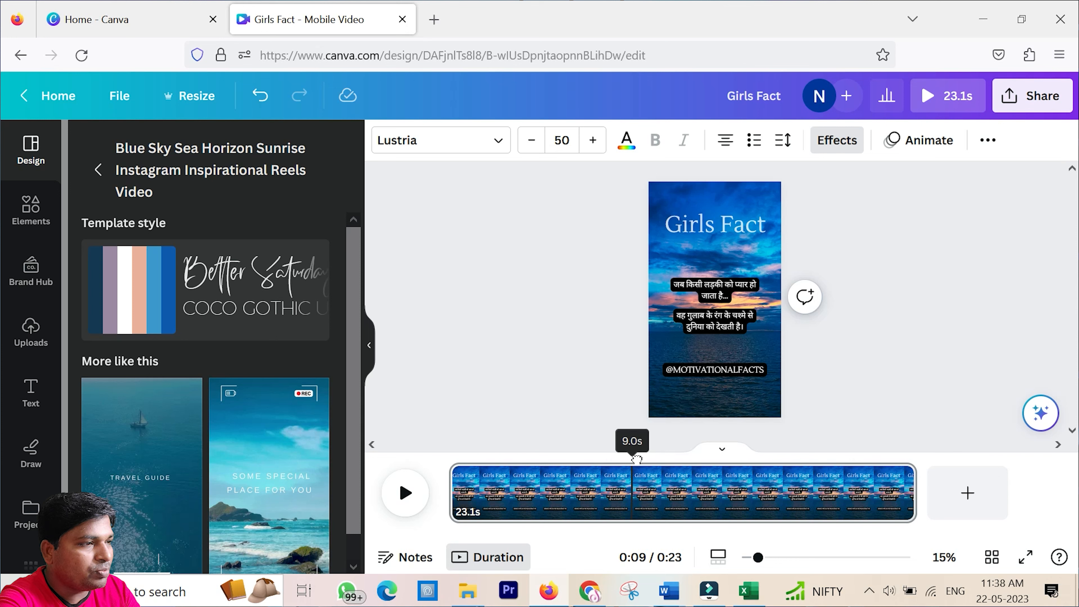